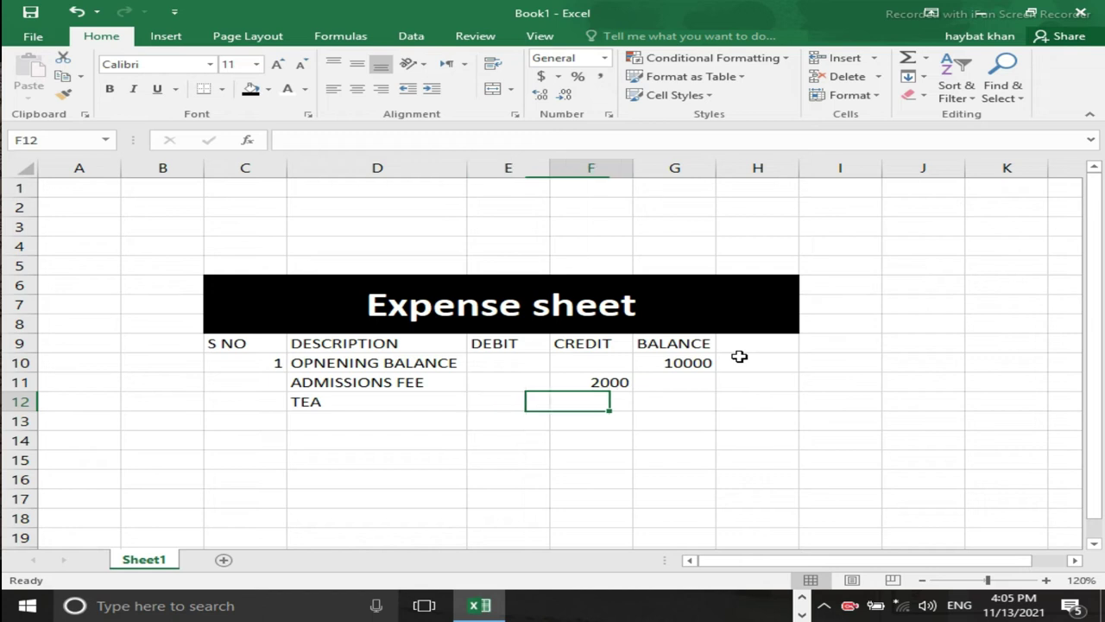
- Move TEA's 100 from the credit column into the debit cell E12
{"action": "type", "text": "100"}
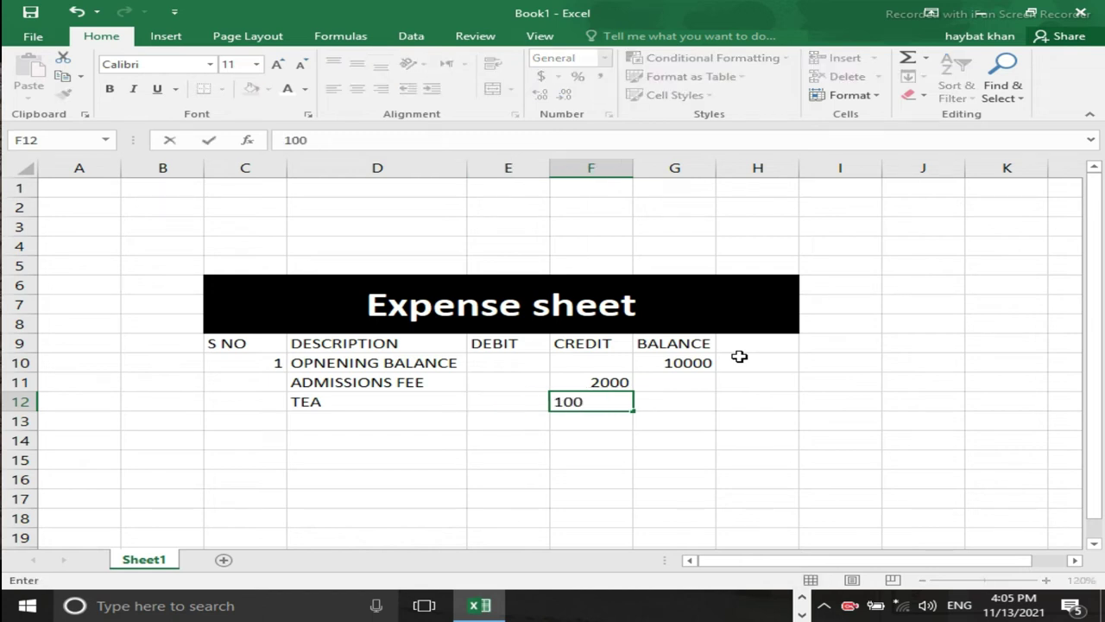
{"action": "key", "text": "Return"}
{"action": "key", "text": "Left"}
{"action": "key", "text": "Left"}
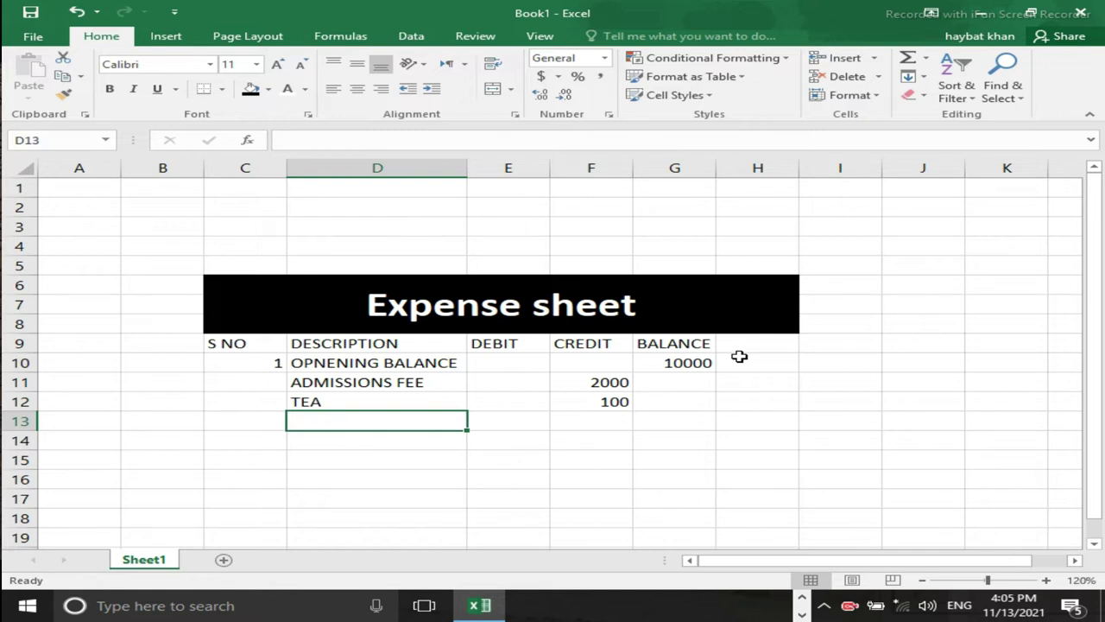
{"action": "key", "text": "Right"}
{"action": "key", "text": "Right"}
{"action": "key", "text": "Down"}
{"action": "key", "text": "Up"}
{"action": "key", "text": "Up"}
{"action": "key", "text": "Delete"}
{"action": "key", "text": "Left"}
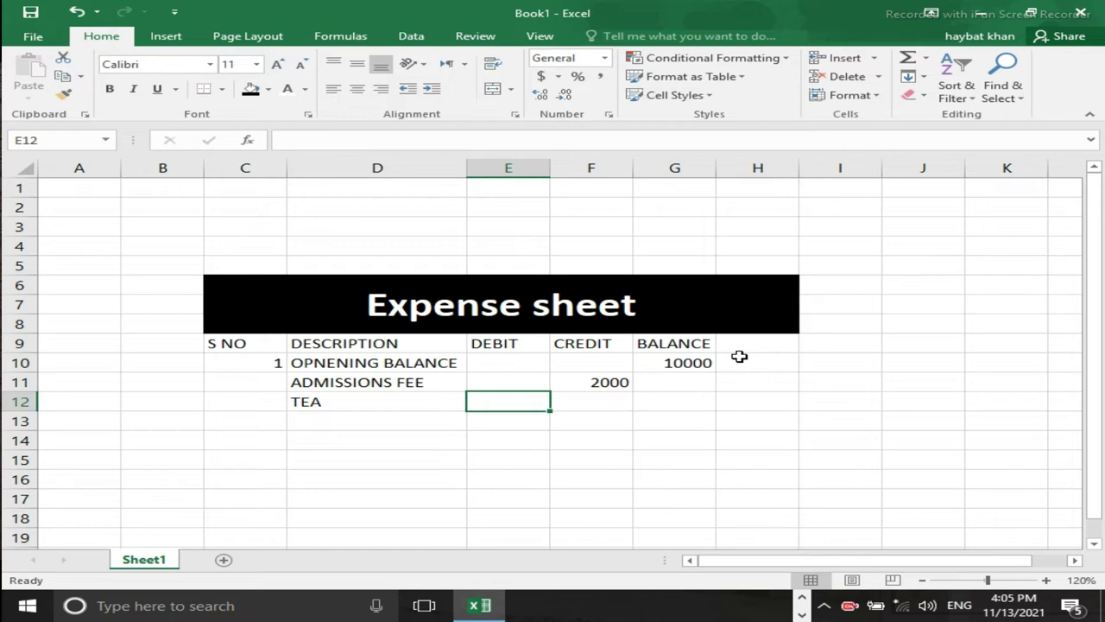
{"action": "type", "text": "100"}
{"action": "key", "text": "Return"}
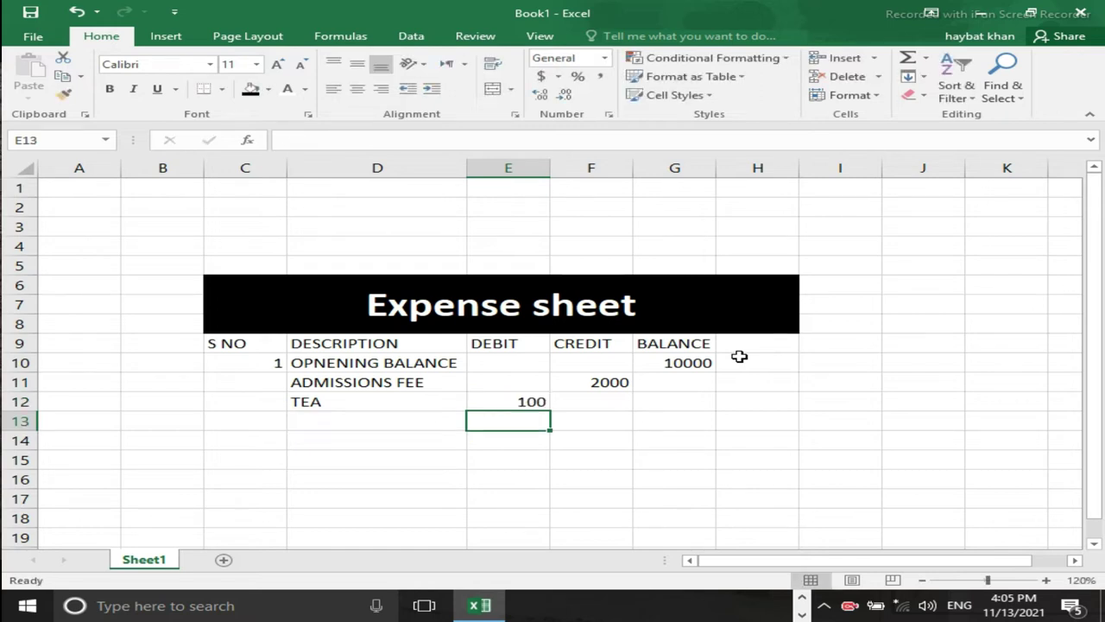
- Add a FEES entry in D13 with a 15000 credit
{"action": "key", "text": "Left"}
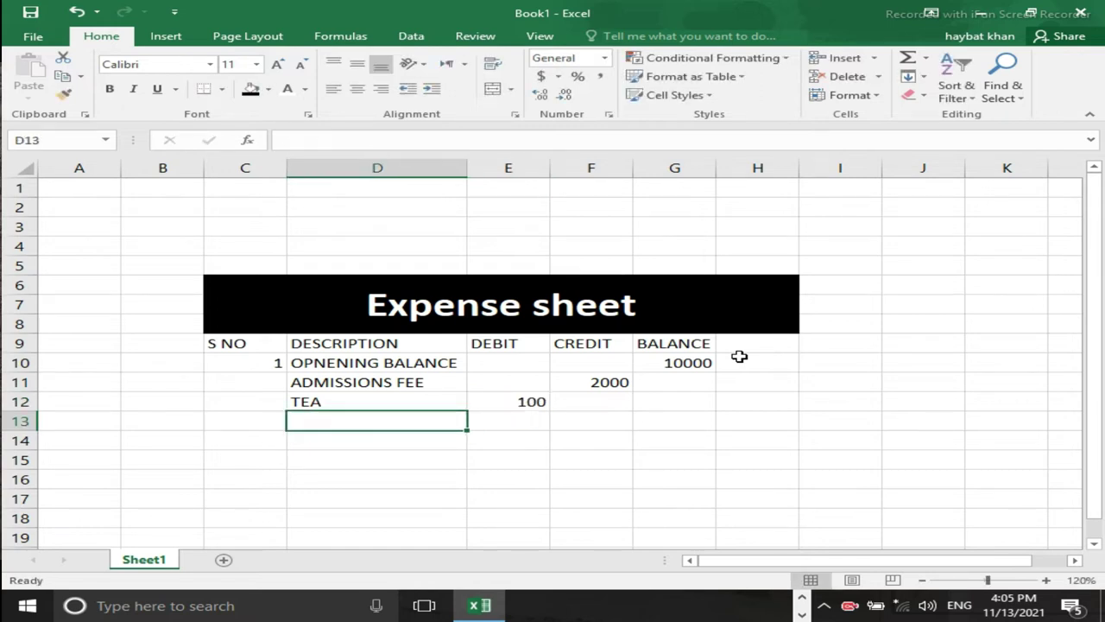
{"action": "type", "text": "FEES"}
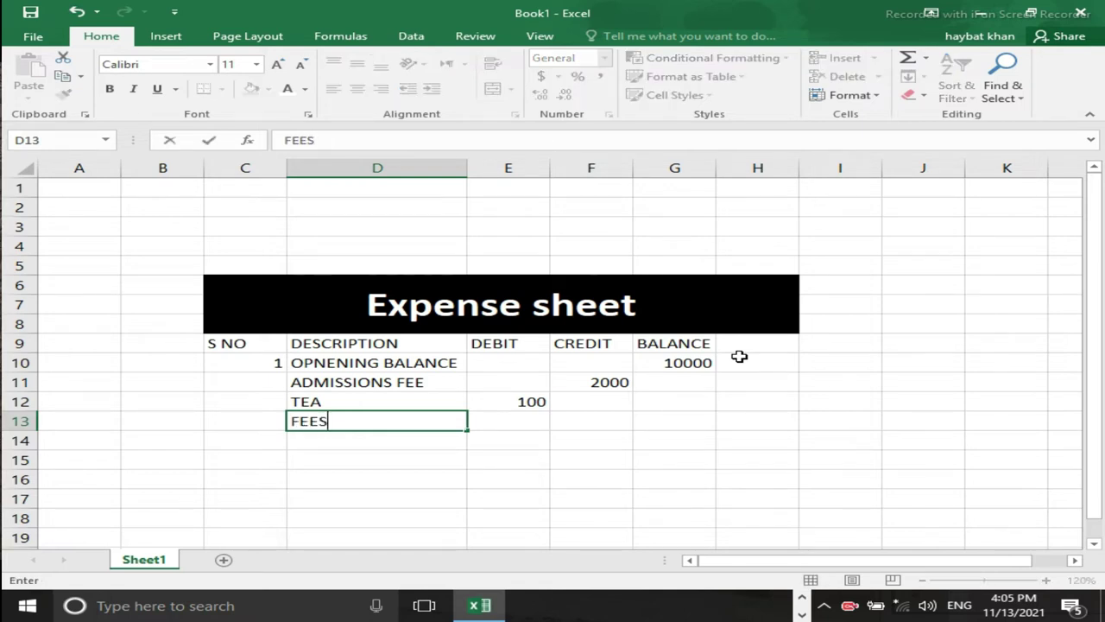
{"action": "key", "text": "Right"}
{"action": "key", "text": "Right"}
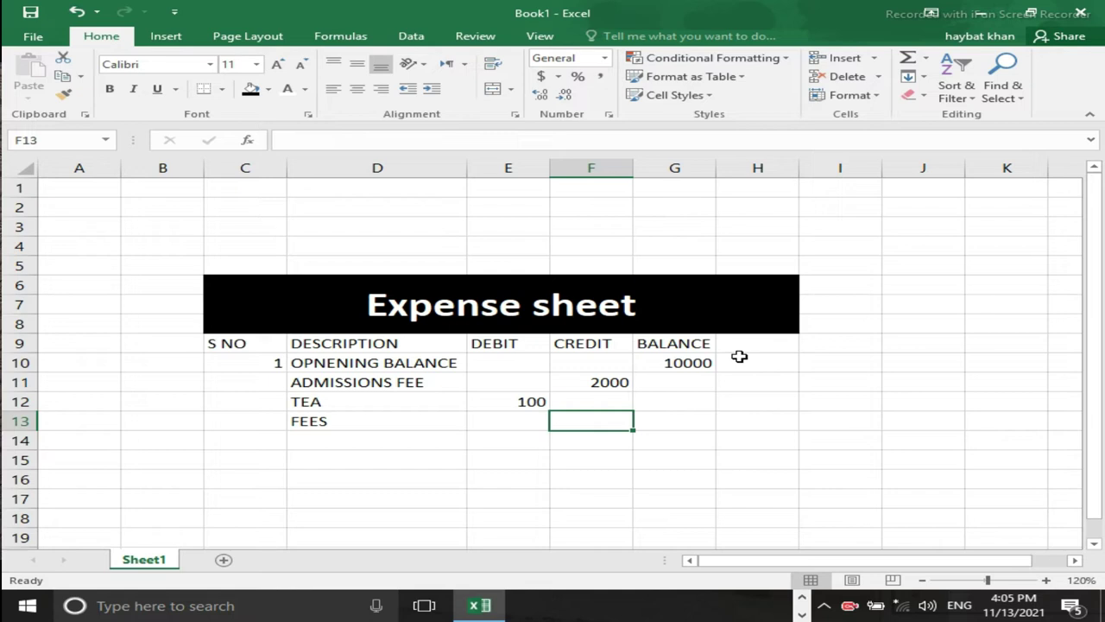
{"action": "type", "text": "15000"}
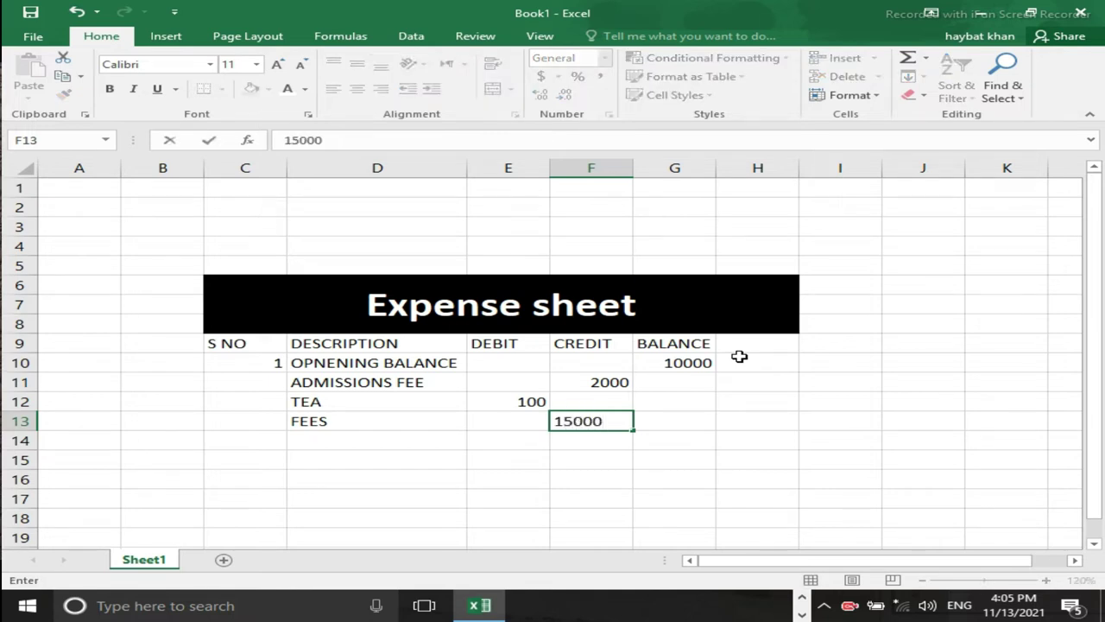
{"action": "key", "text": "Return"}
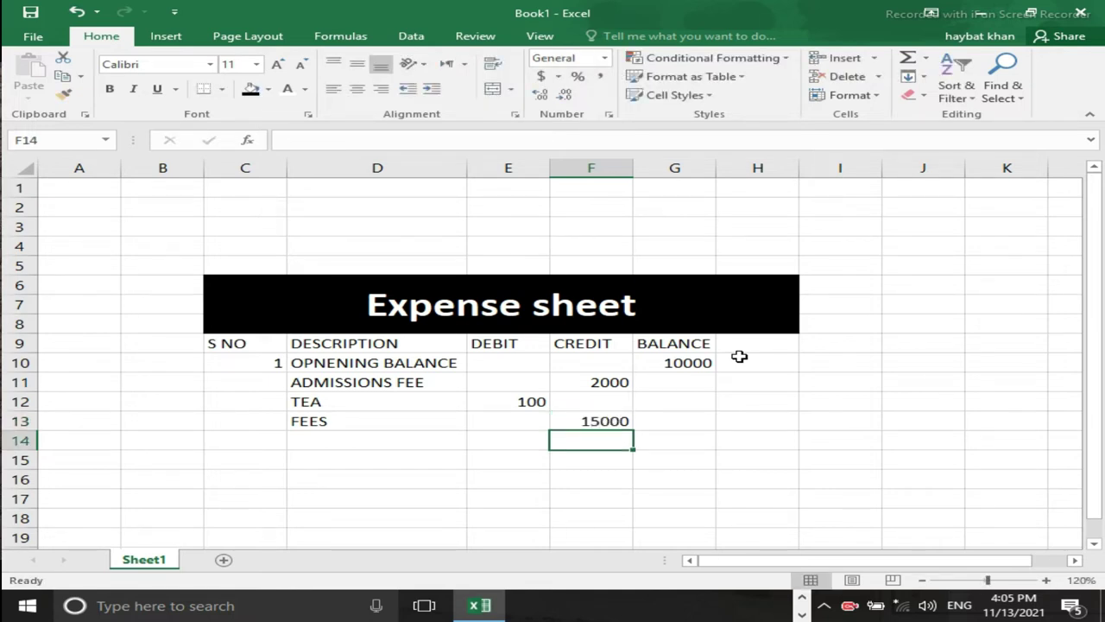
- Enter HARDWARE in D14 with a 3000 debit in E14
{"action": "key", "text": "Left"}
{"action": "key", "text": "Left"}
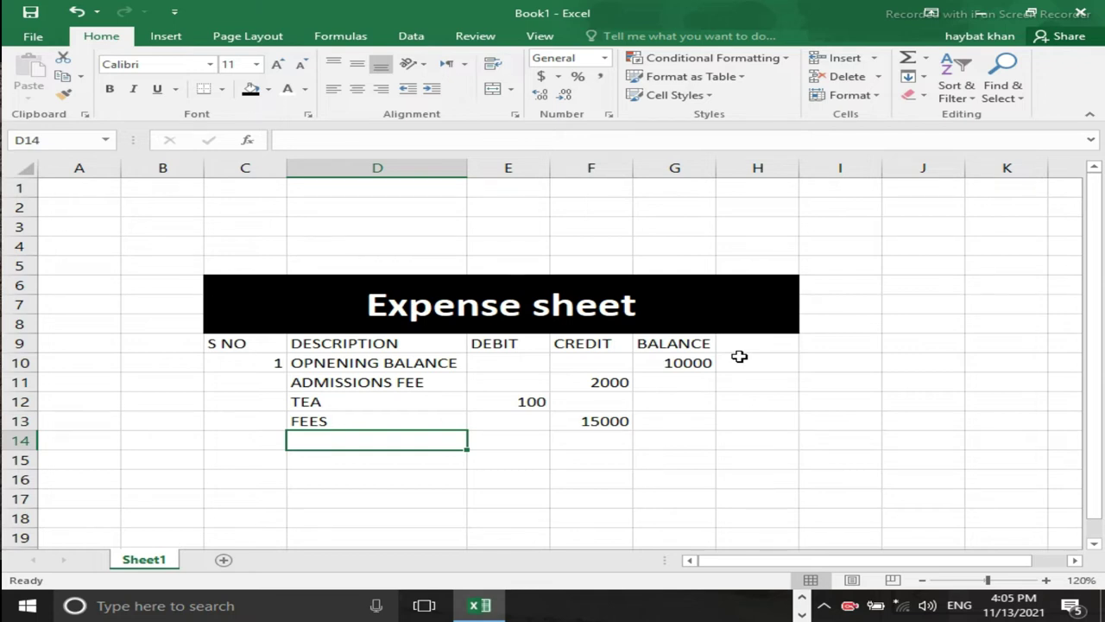
{"action": "type", "text": "HARDWARE"}
{"action": "key", "text": "Tab"}
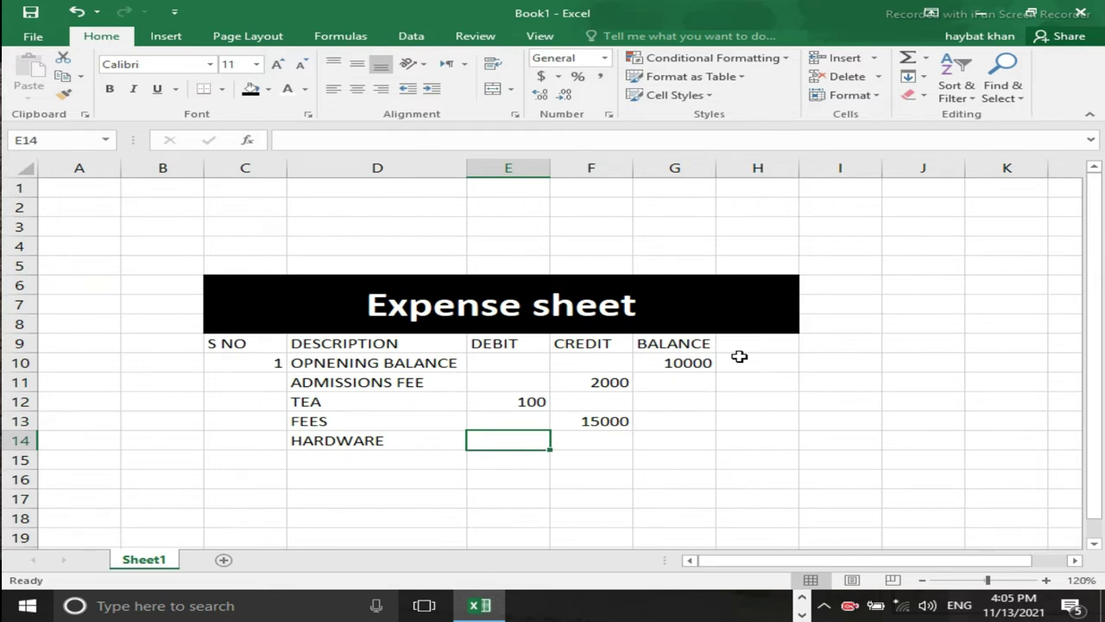
{"action": "type", "text": "3000"}
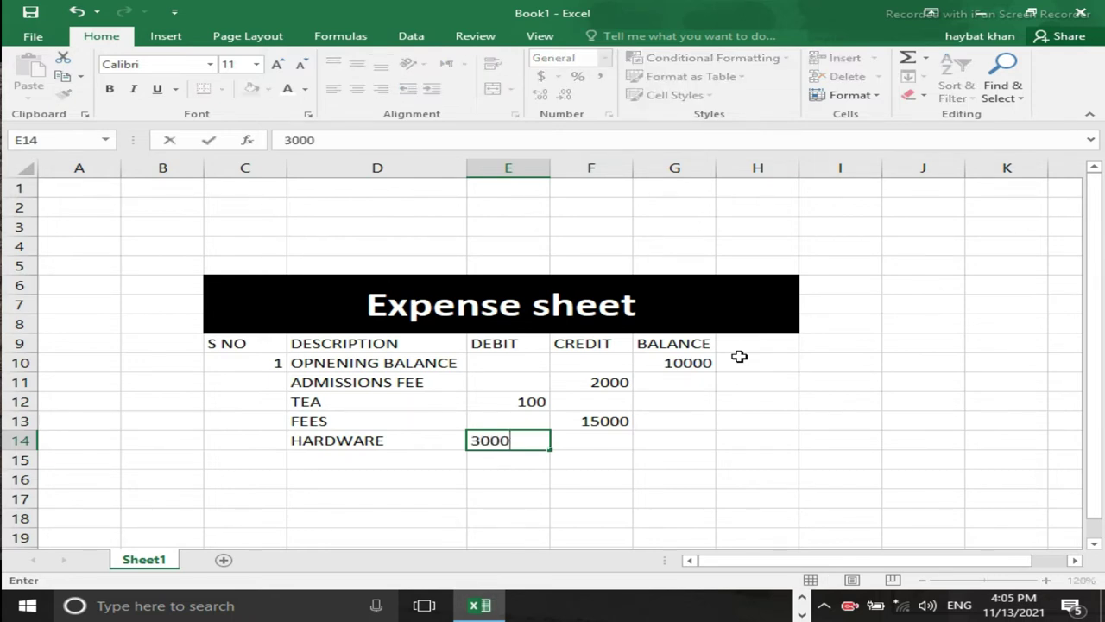
{"action": "key", "text": "Return"}
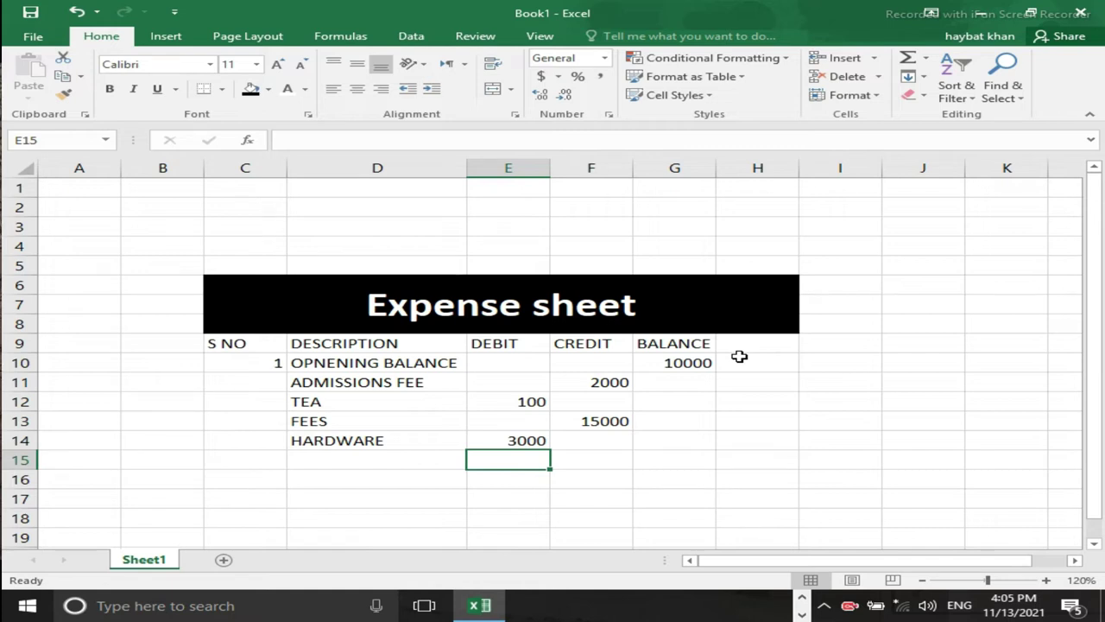
{"action": "key", "text": "Left"}
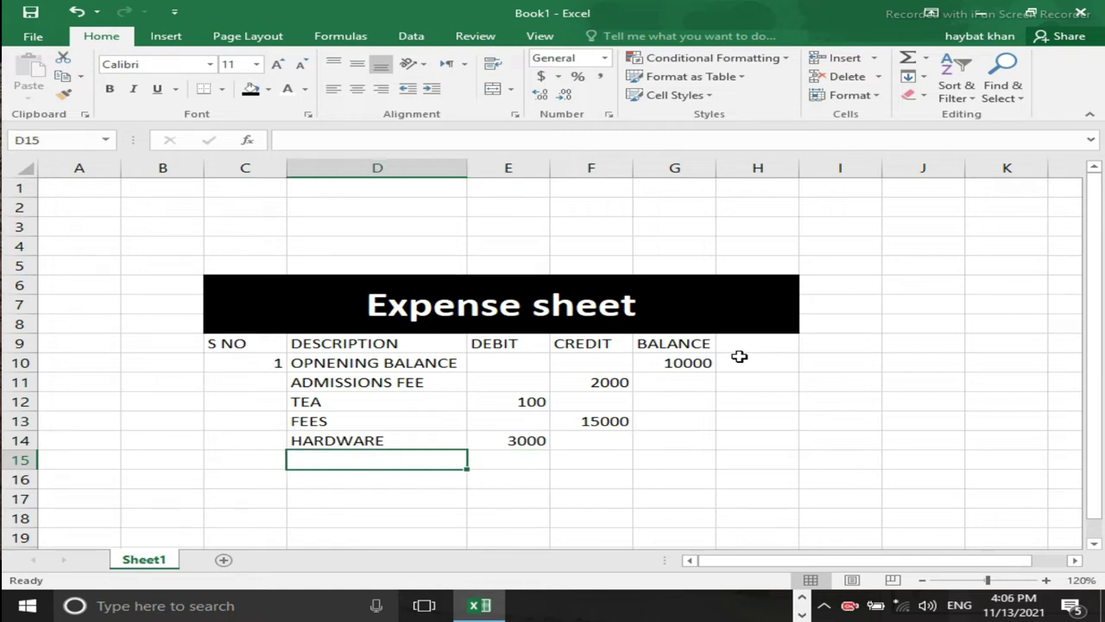
- Enter BILL ELECTRICTY in D15 with a 4000 debit in E15
{"action": "key", "text": "Right"}
{"action": "key", "text": "Right"}
{"action": "key", "text": "Right"}
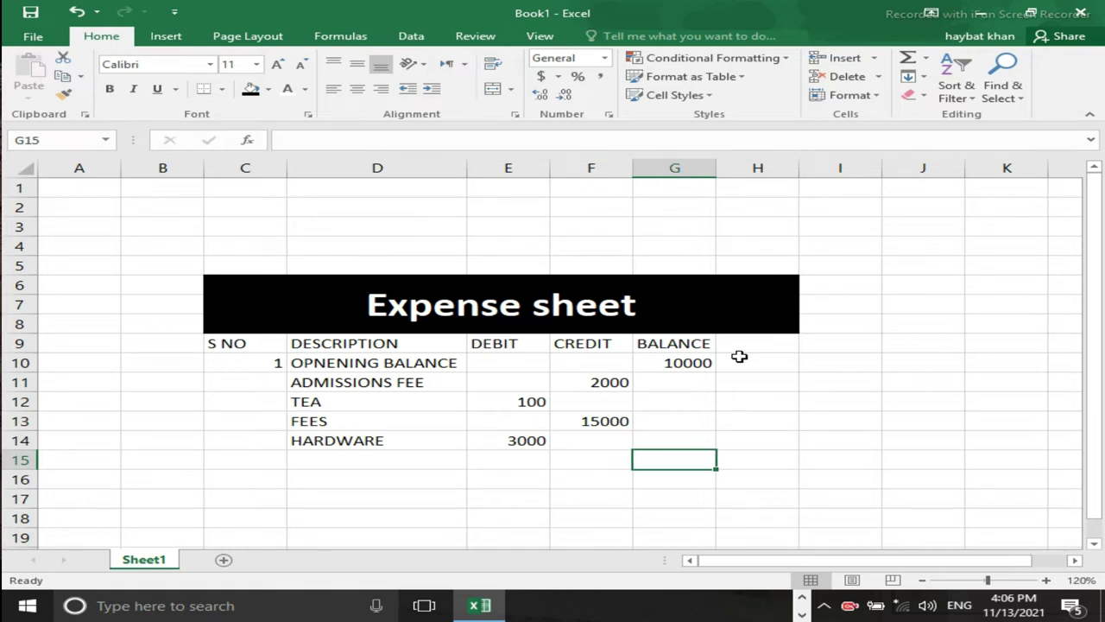
{"action": "key", "text": "Left"}
{"action": "key", "text": "Left"}
{"action": "key", "text": "Left"}
{"action": "key", "text": "Left"}
{"action": "key", "text": "Right"}
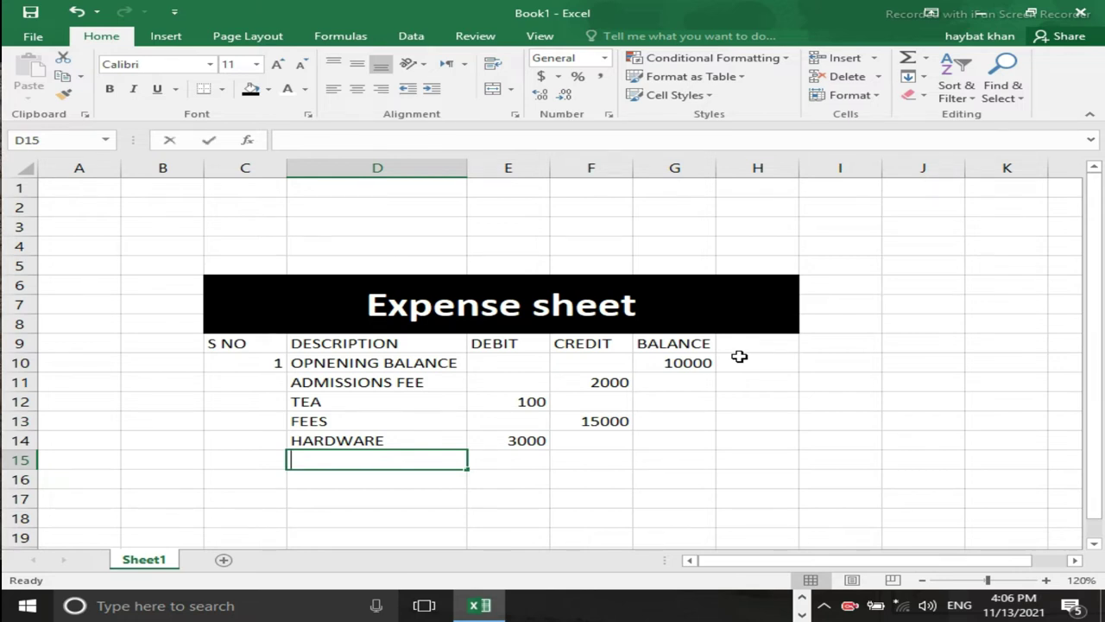
{"action": "type", "text": "BILL"}
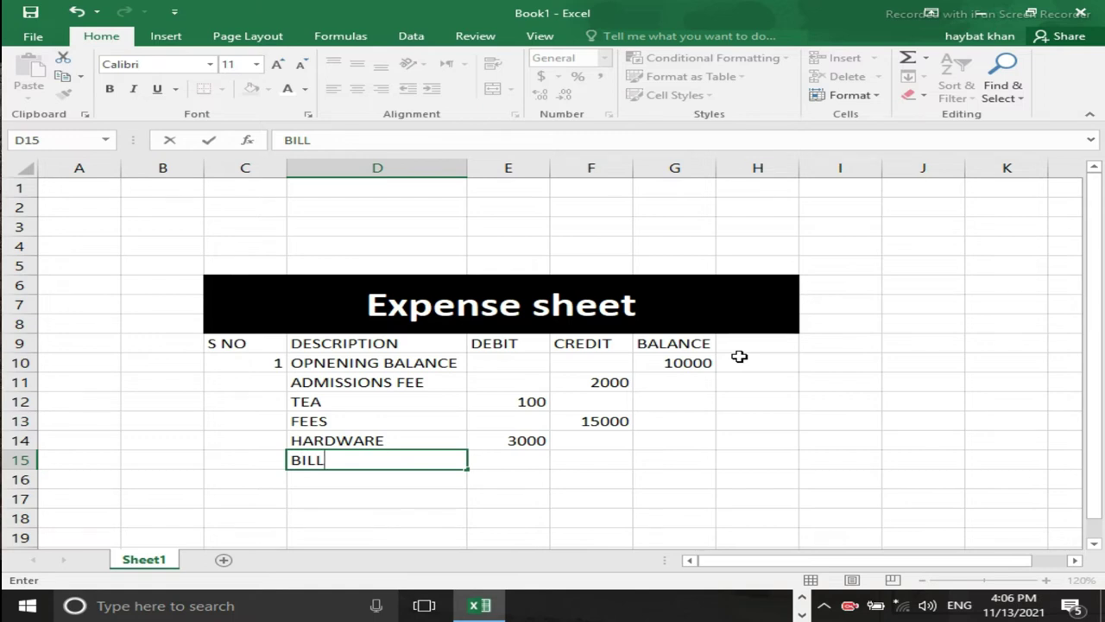
{"action": "type", "text": " ELEC"}
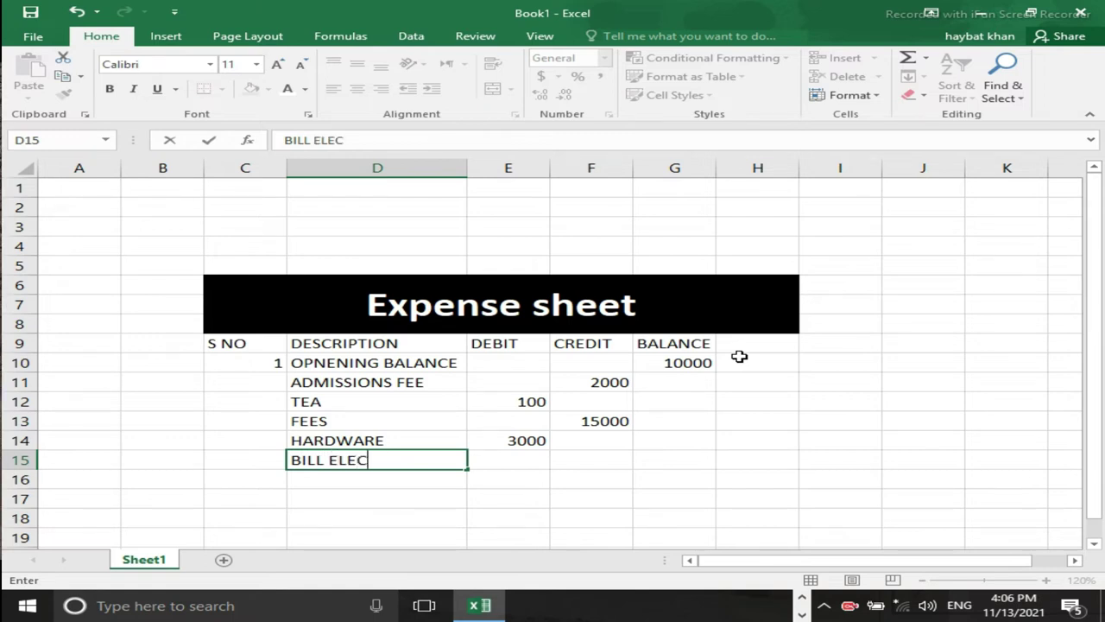
{"action": "type", "text": "TRICTY"}
{"action": "key", "text": "Tab"}
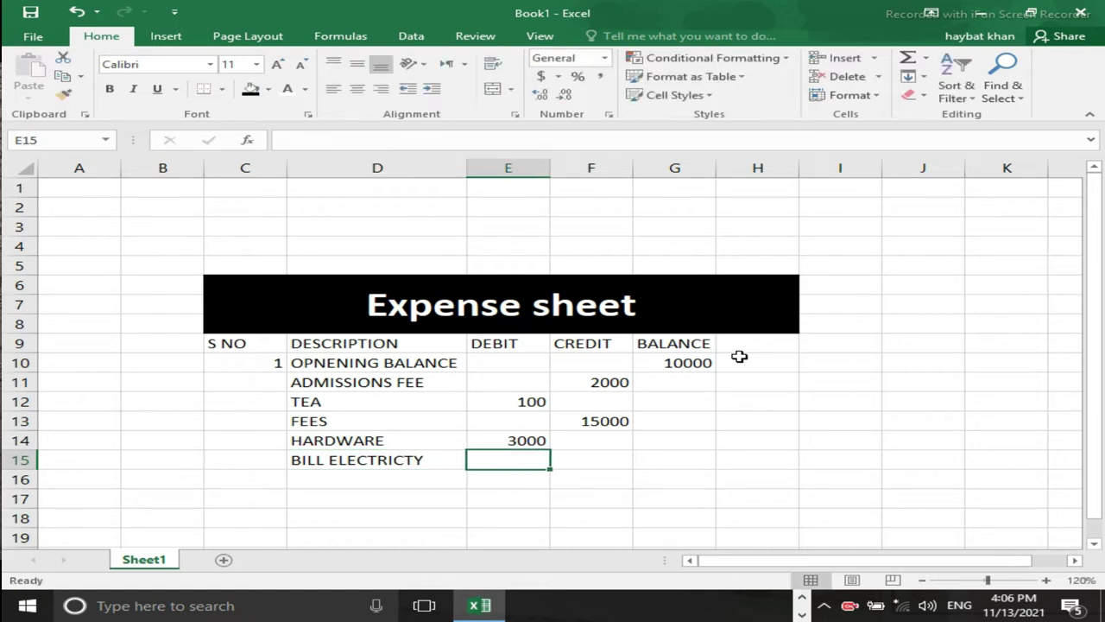
{"action": "type", "text": "4000"}
{"action": "key", "text": "Tab"}
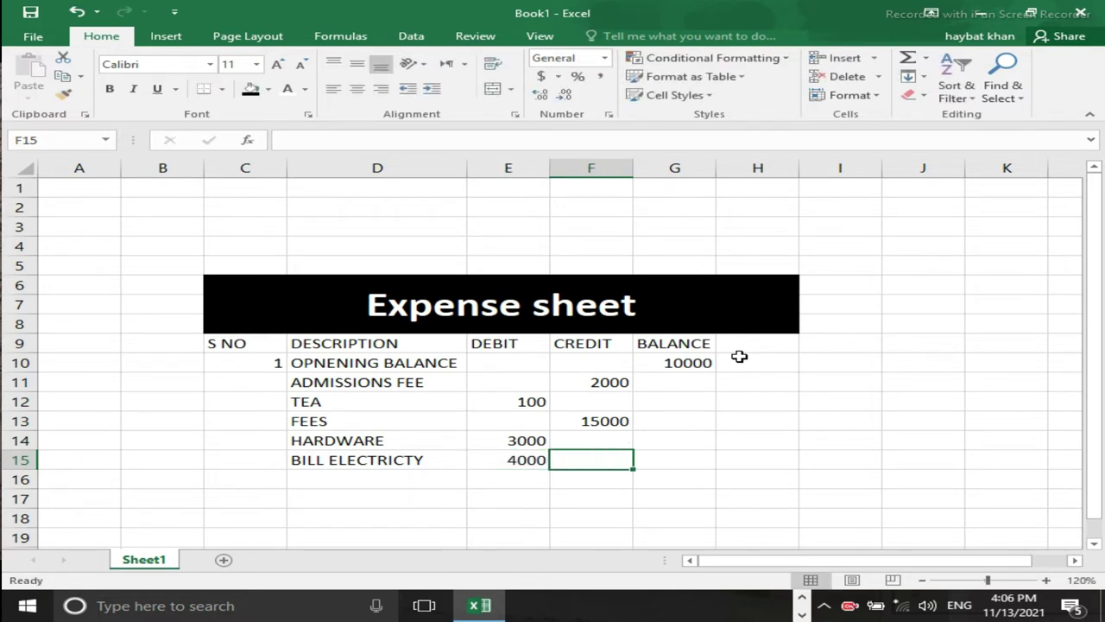
{"action": "key", "text": "Left"}
{"action": "key", "text": "Left"}
{"action": "key", "text": "Down"}
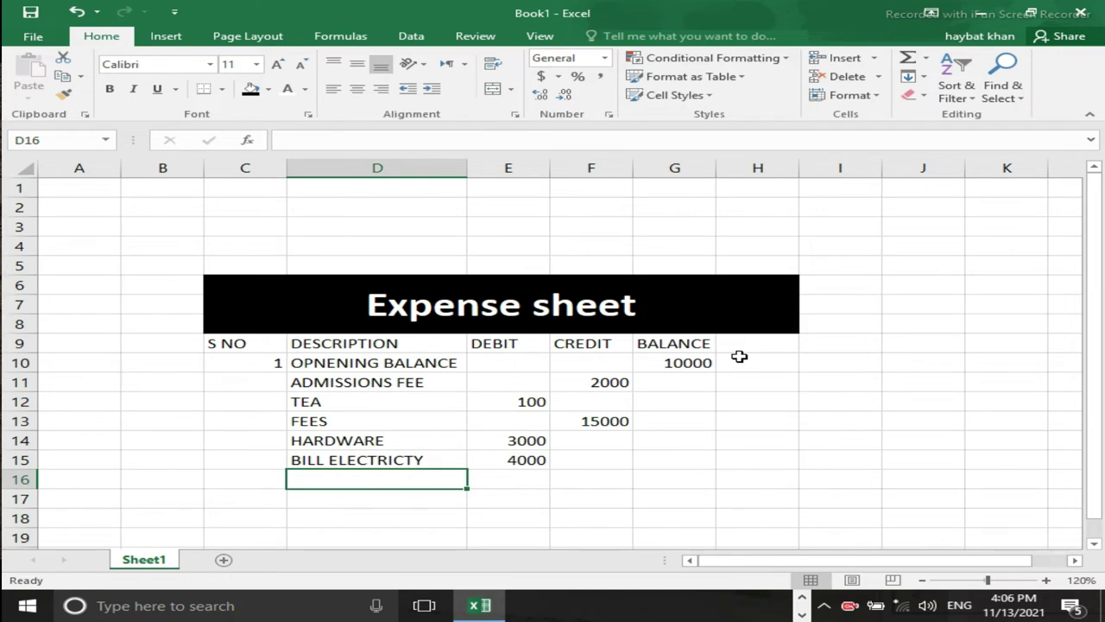
- Enter MAINTENANCE in D16 with a 5000 credit in F16
{"action": "type", "text": "MA"}
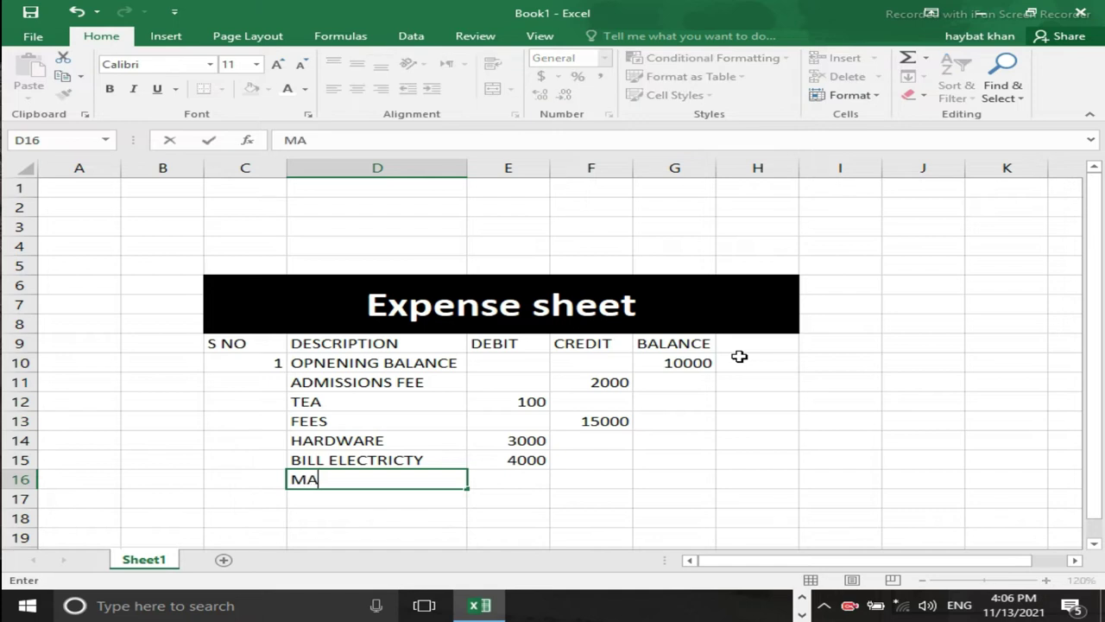
{"action": "type", "text": "INTENANCE"}
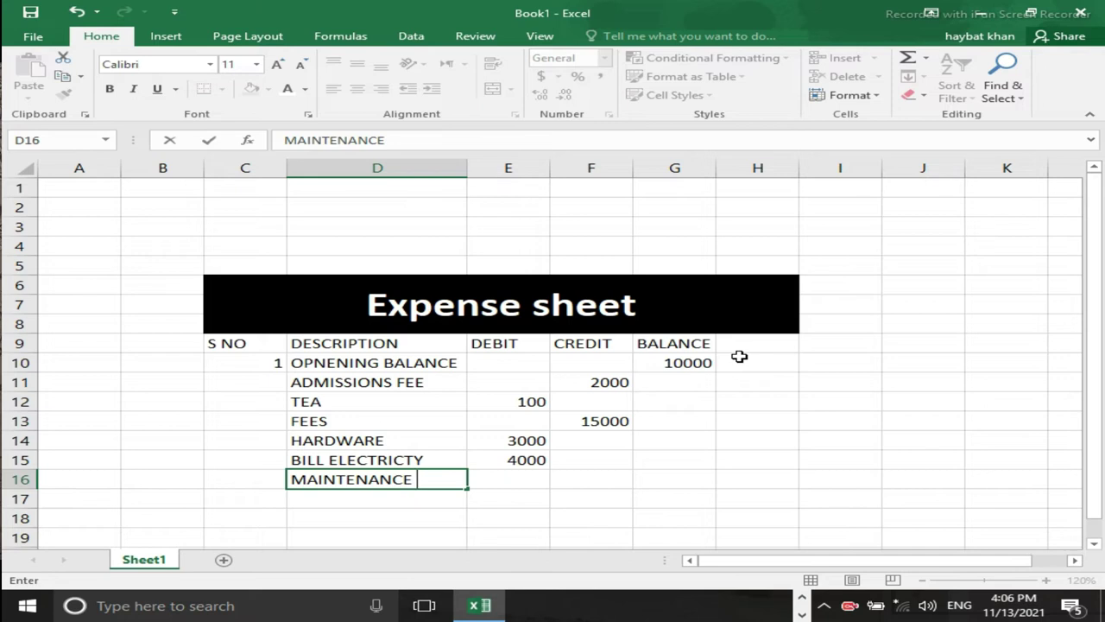
{"action": "key", "text": "Tab"}
{"action": "key", "text": "Tab"}
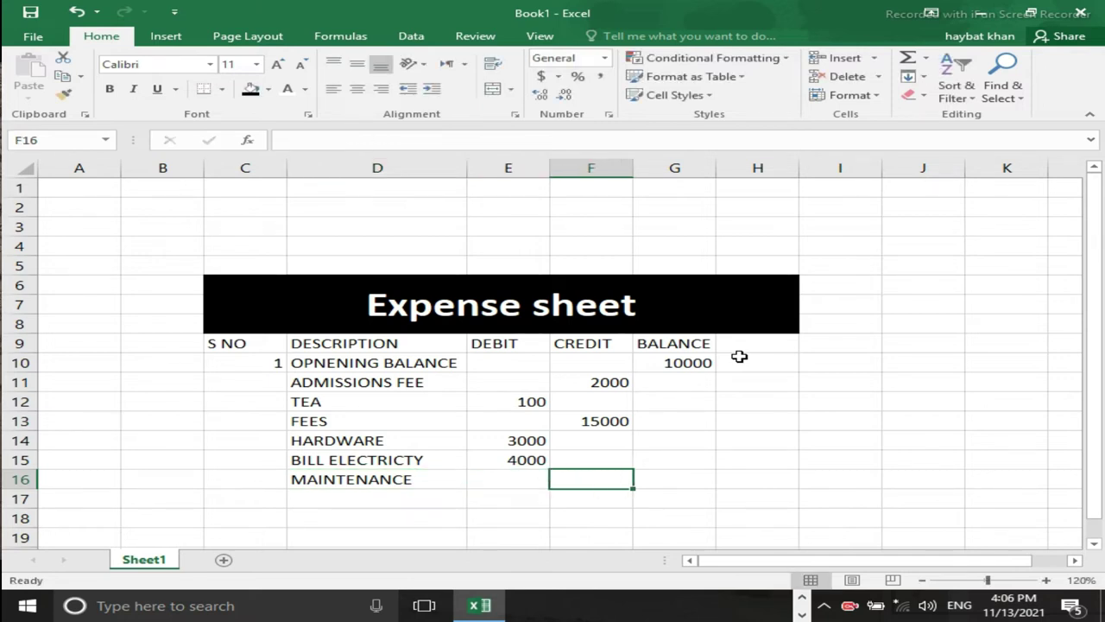
{"action": "type", "text": "5000"}
{"action": "key", "text": "Return"}
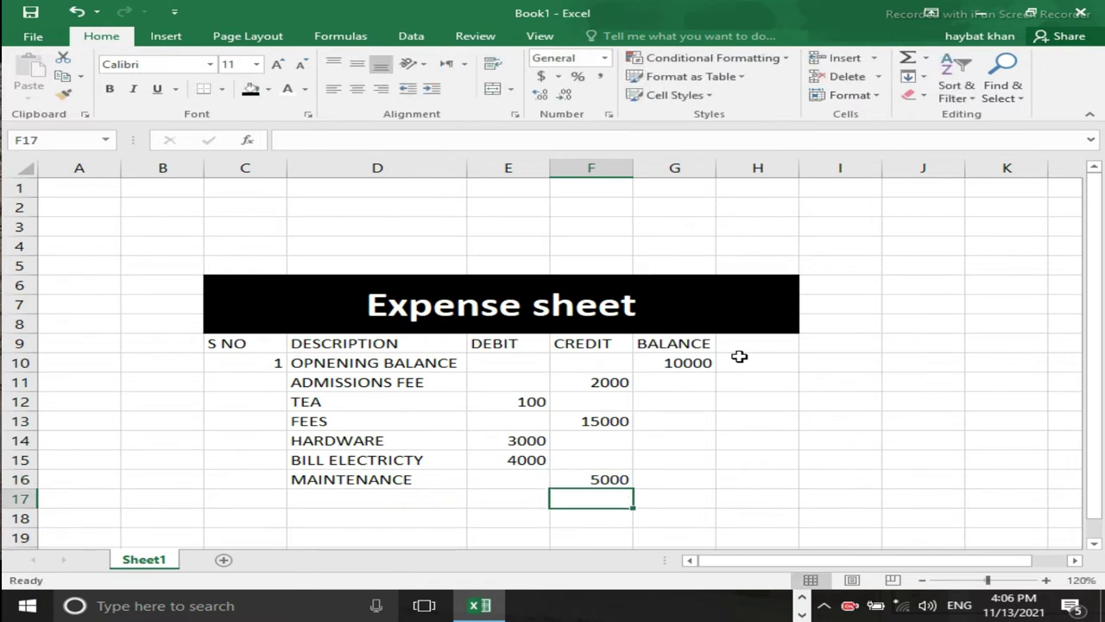
{"action": "key", "text": "Right"}
{"action": "key", "text": "Up"}
{"action": "key", "text": "Up"}
{"action": "key", "text": "Up"}
{"action": "key", "text": "Up"}
{"action": "key", "text": "Up"}
{"action": "key", "text": "Up"}
{"action": "key", "text": "Up"}
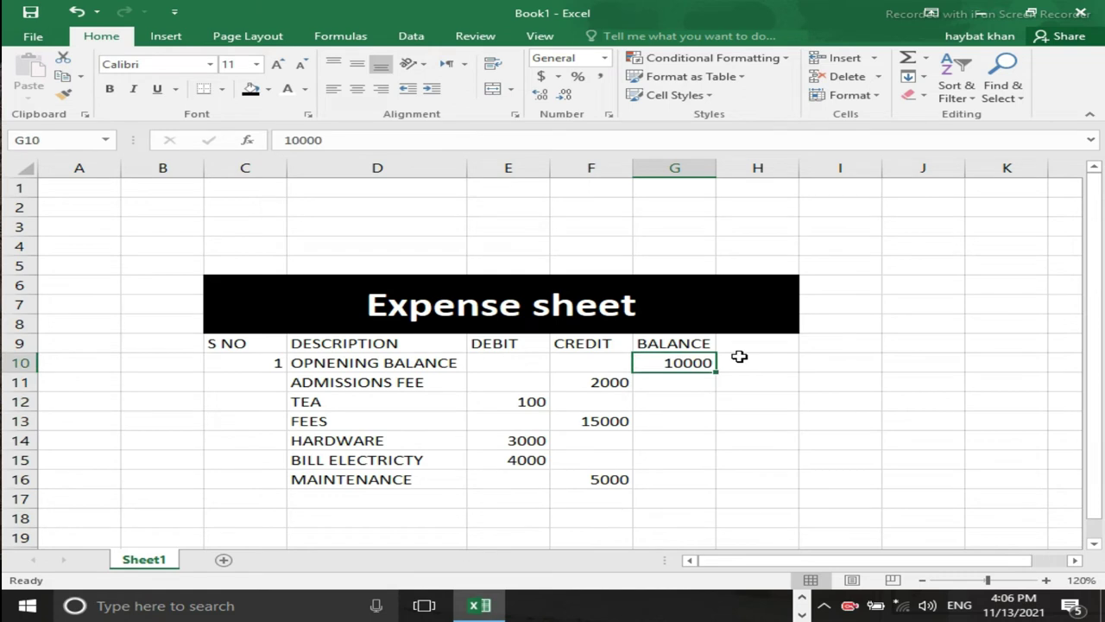
- Start a formula with = in G11, the ADMISSIONS FEE balance cell
{"action": "key", "text": "Down"}
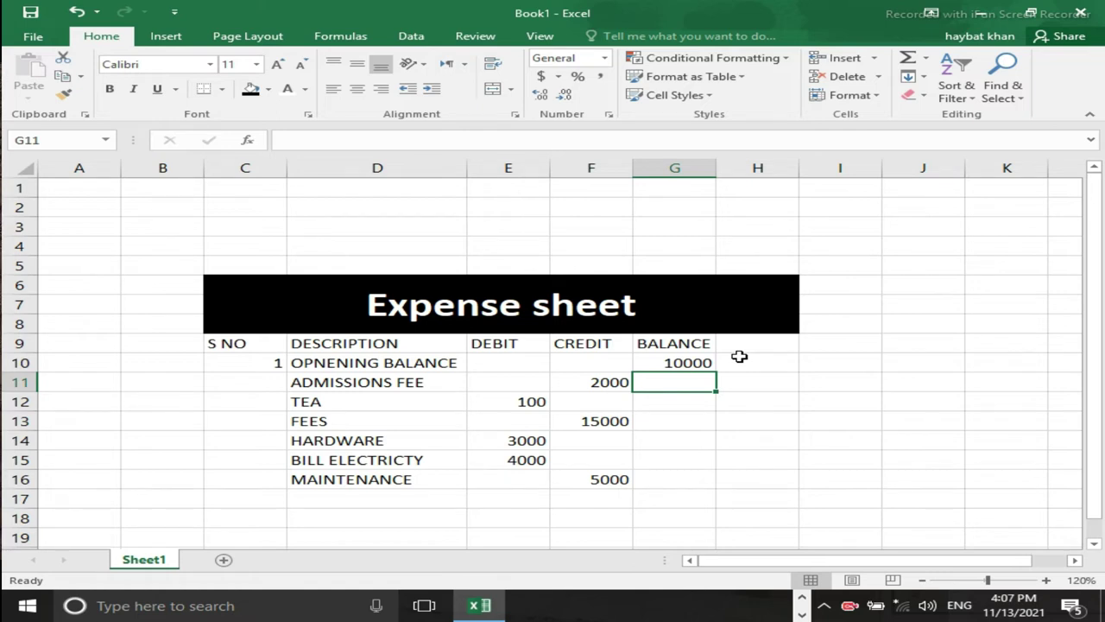
{"action": "type", "text": "="}
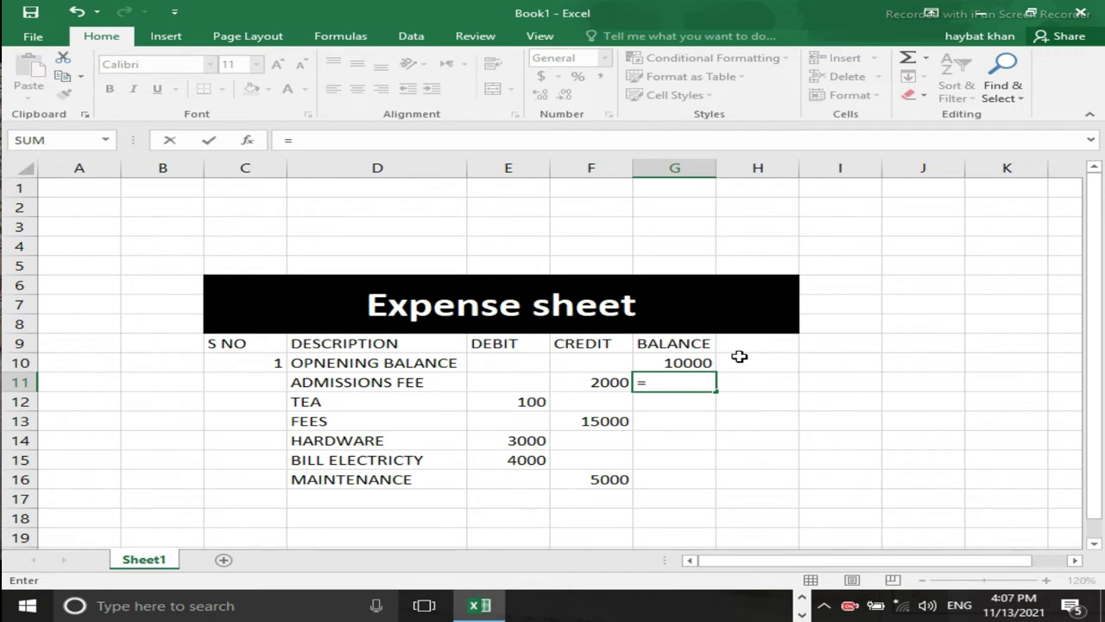
- Build =G10-E11+F11 in G11 as the running balance (previous balance minus debit plus credit)
{"action": "key", "text": "Up"}
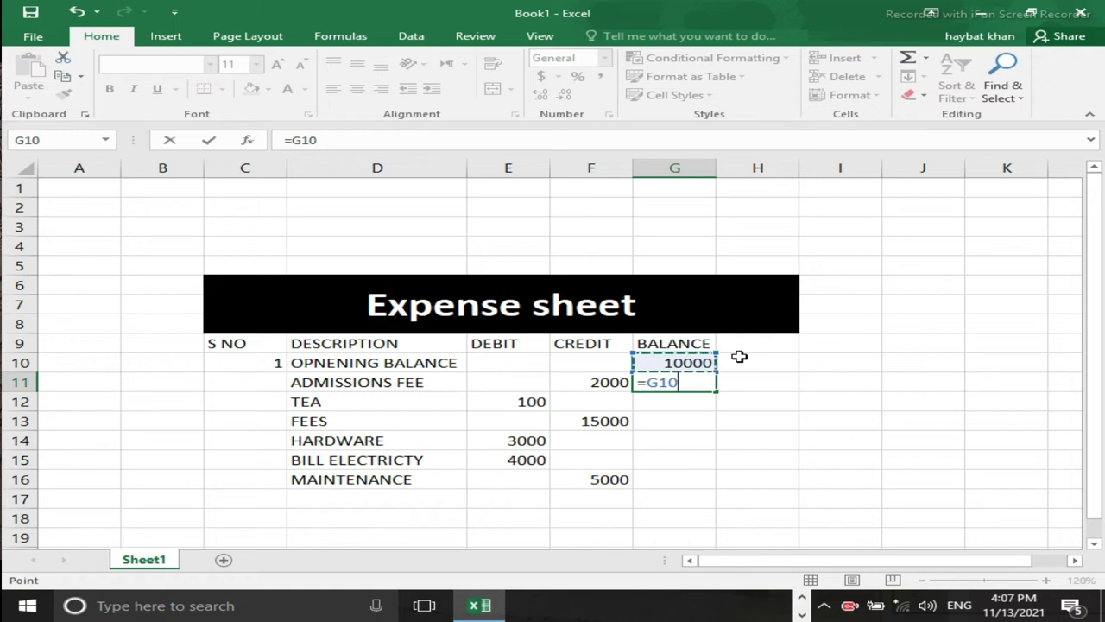
{"action": "type", "text": "-"}
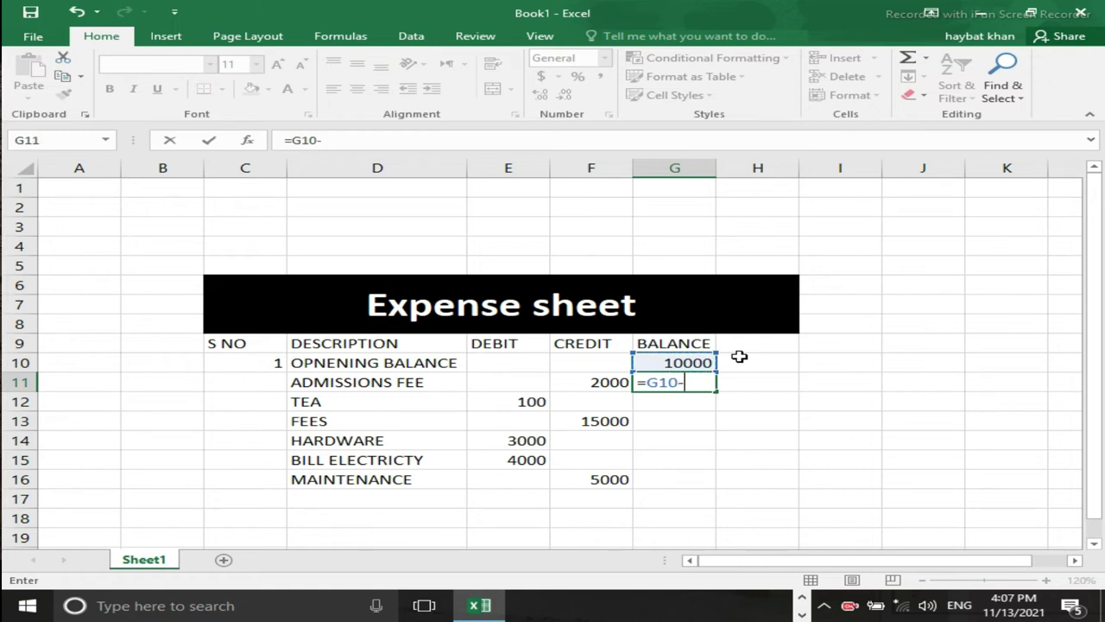
{"action": "key", "text": "Left"}
{"action": "key", "text": "Left"}
{"action": "key", "text": "Up"}
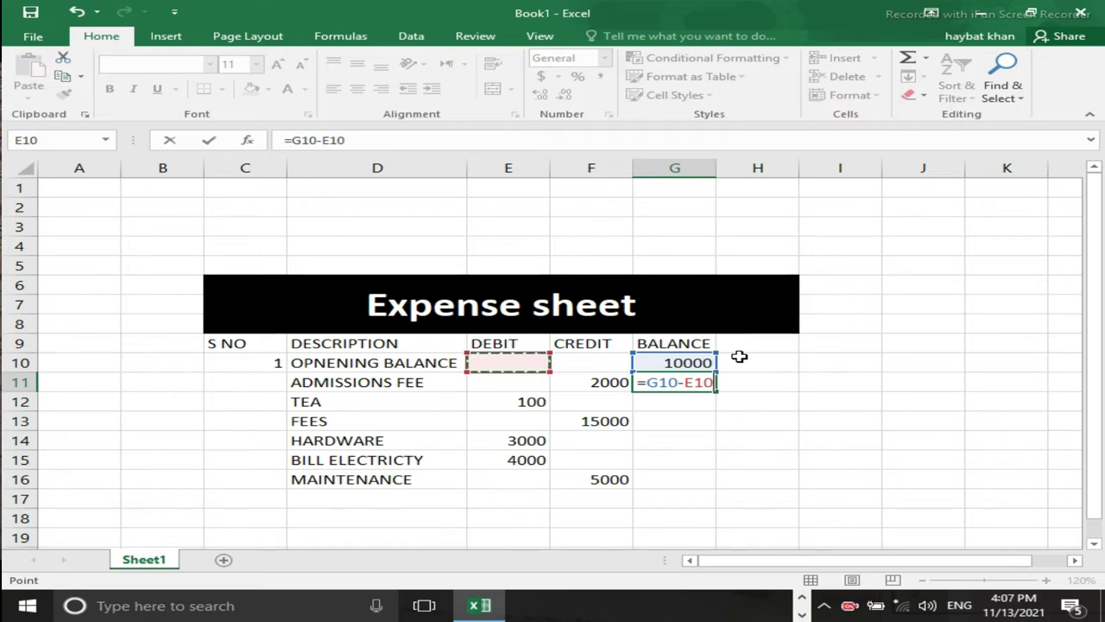
{"action": "key", "text": "Down"}
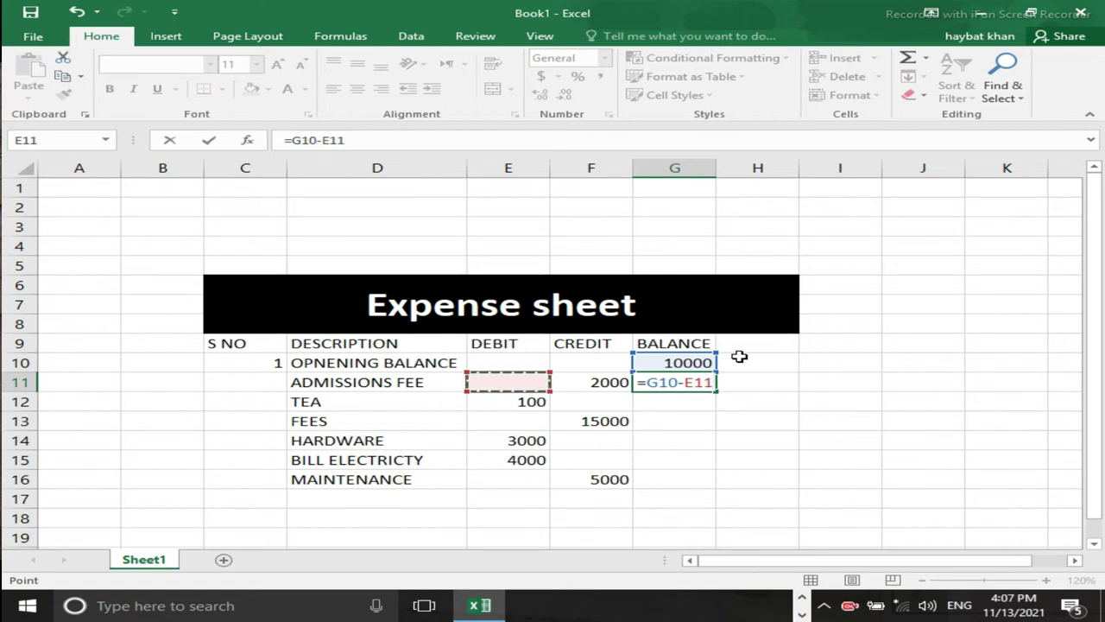
{"action": "type", "text": "+"}
{"action": "key", "text": "Left"}
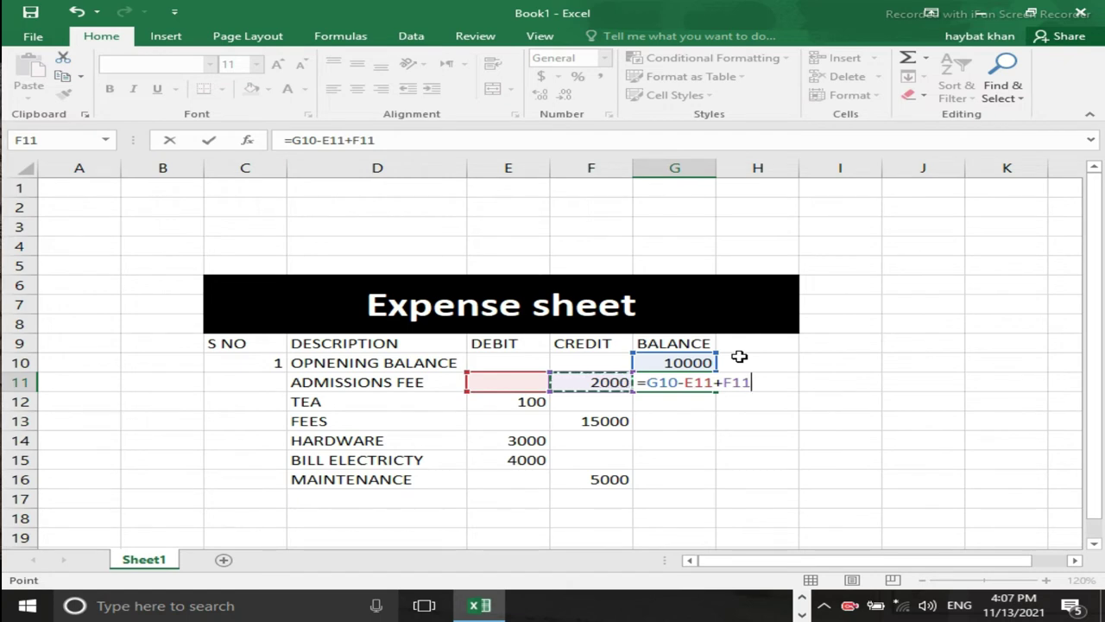
{"action": "key", "text": "Return"}
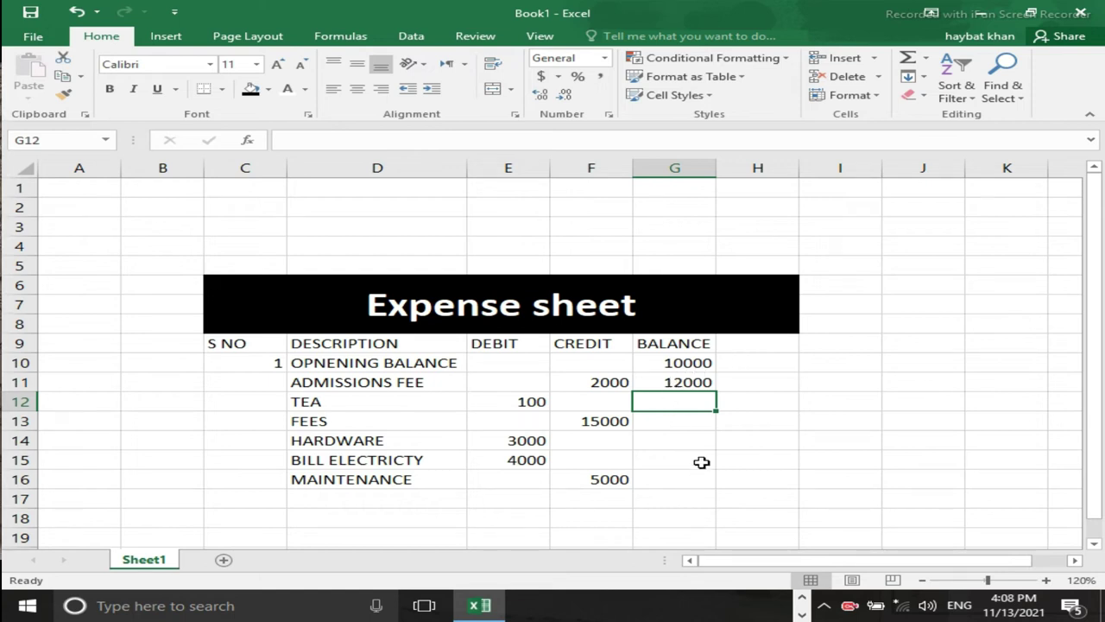
- Fill the G11 balance formula down the BALANCE column to G19
{"action": "left_click", "coordinate": [685, 383]}
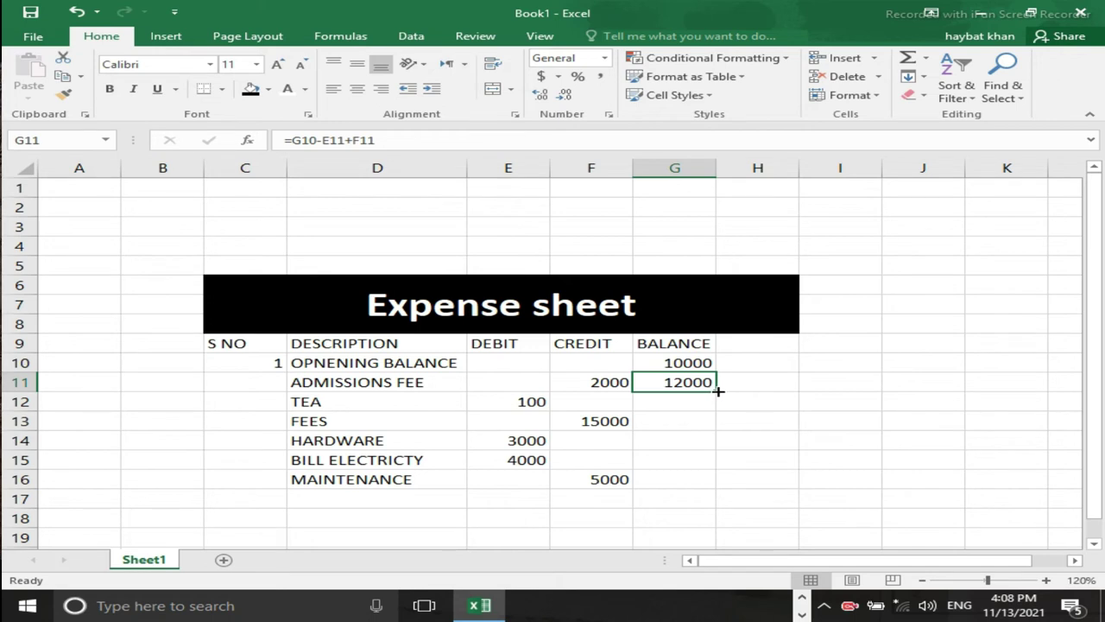
{"action": "left_click_drag", "start_coordinate": [717, 391], "coordinate": [715, 428]}
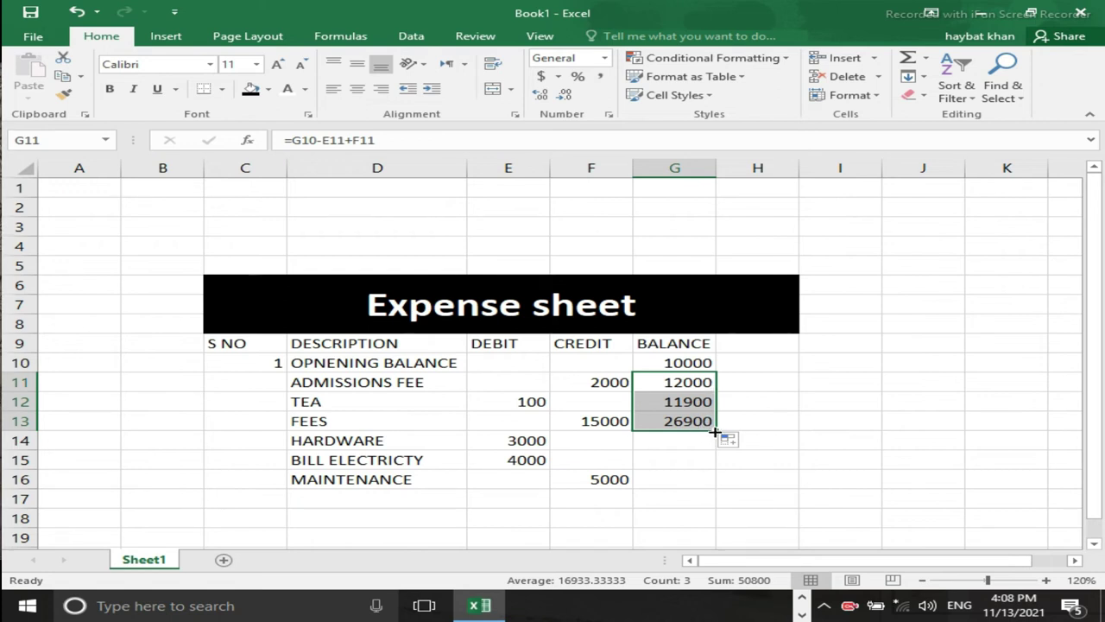
{"action": "left_click_drag", "start_coordinate": [715, 429], "coordinate": [703, 500]}
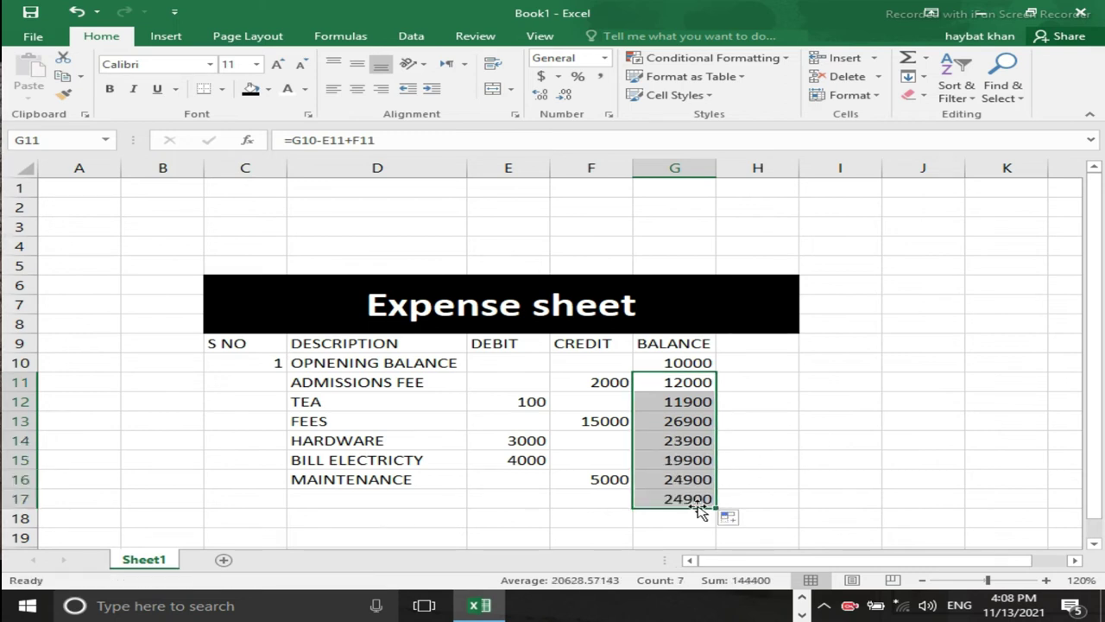
{"action": "left_click_drag", "start_coordinate": [714, 503], "coordinate": [713, 537]}
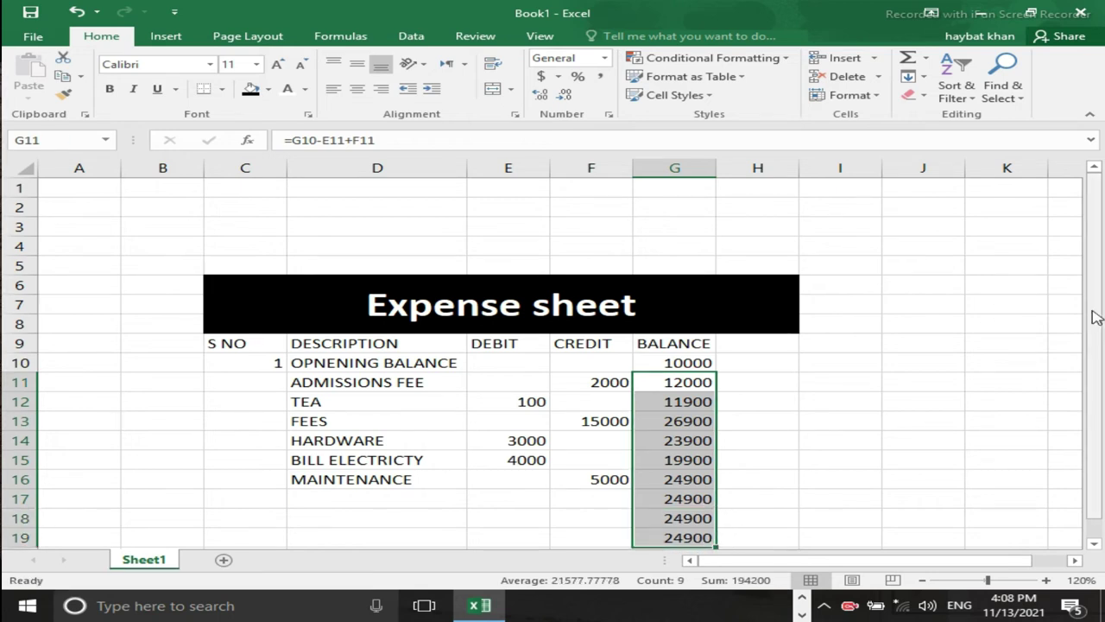
{"action": "left_click_drag", "start_coordinate": [1093, 316], "coordinate": [1093, 350]}
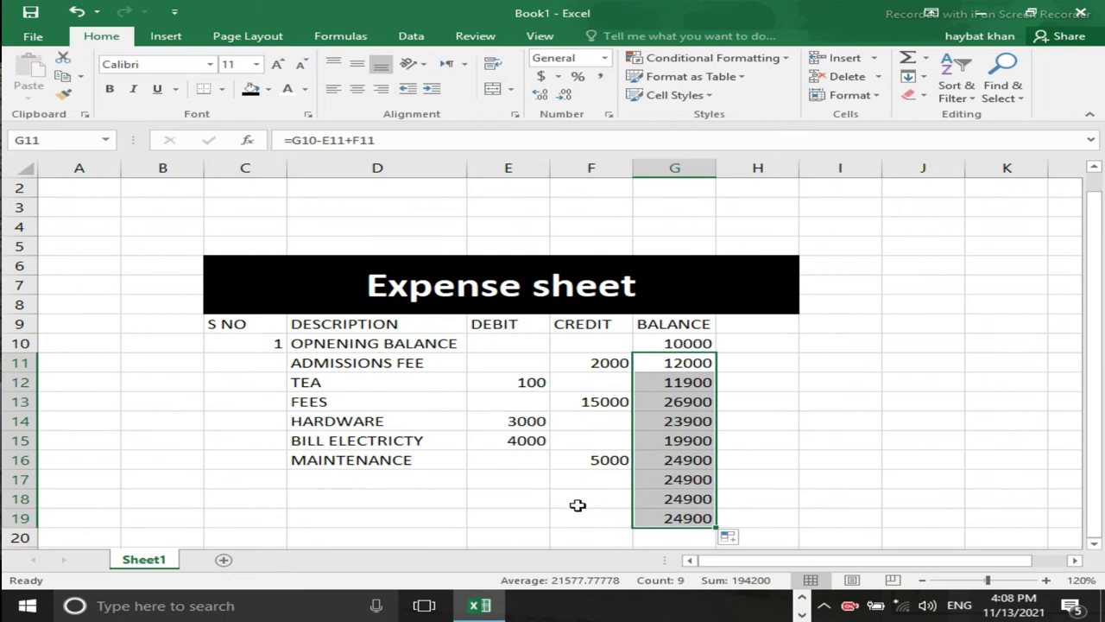
{"action": "left_click", "coordinate": [576, 504]}
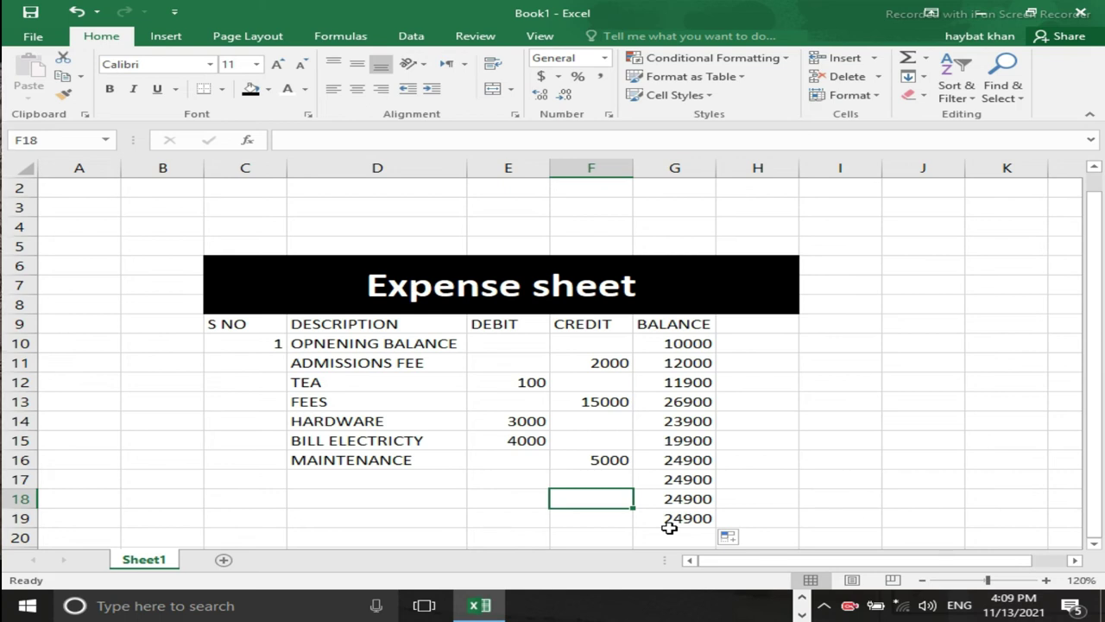
- Clear the balance values in G11:G20 and begin a fresh = in G11
{"action": "key", "text": "Up"}
{"action": "key", "text": "Up"}
{"action": "key", "text": "Up"}
{"action": "key", "text": "Right"}
{"action": "key", "text": "Up"}
{"action": "key", "text": "Up"}
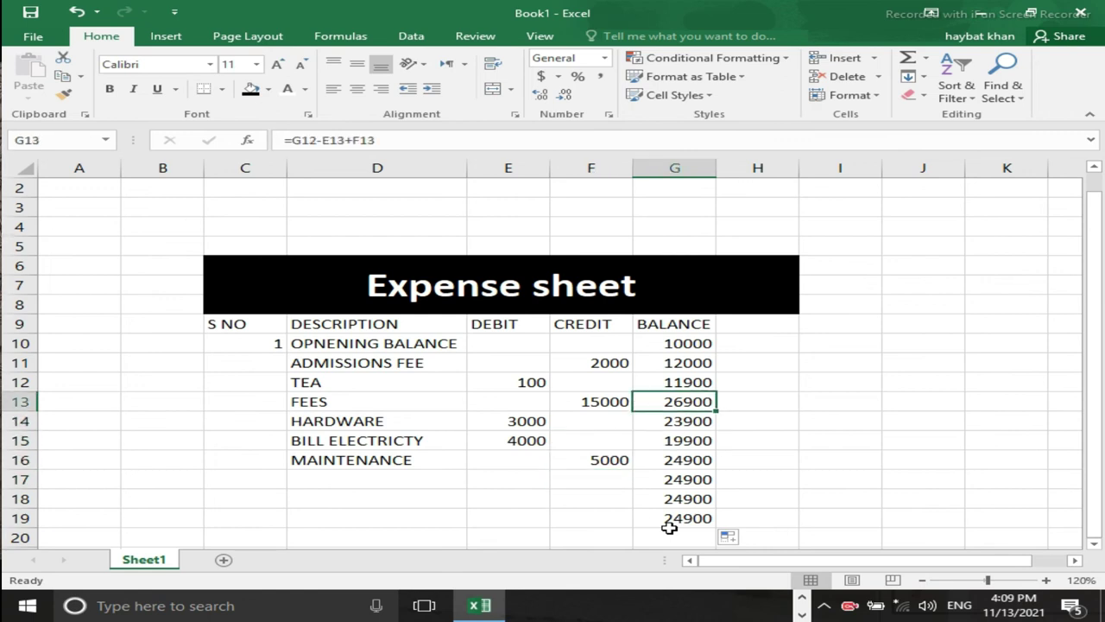
{"action": "key", "text": "Up"}
{"action": "key", "text": "Up"}
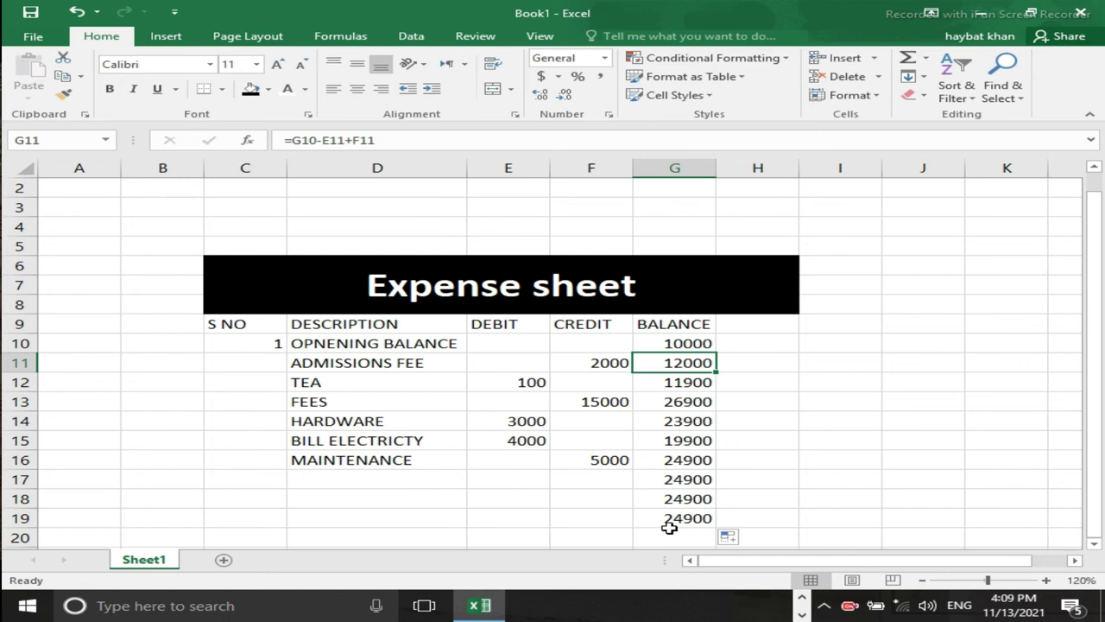
{"action": "key", "text": "shift+Down"}
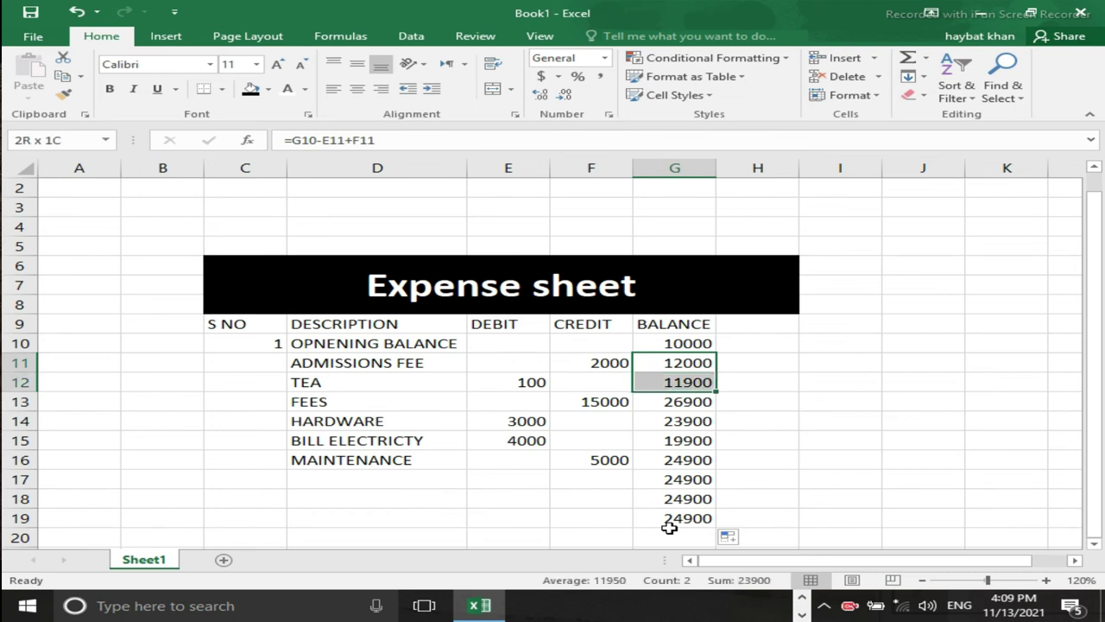
{"action": "key", "text": "shift+Down"}
{"action": "key", "text": "shift+Down"}
{"action": "key", "text": "shift+Down"}
{"action": "key", "text": "shift+Down"}
{"action": "key", "text": "shift+Down"}
{"action": "key", "text": "shift+Down"}
{"action": "key", "text": "shift+Down"}
{"action": "key", "text": "shift+Down"}
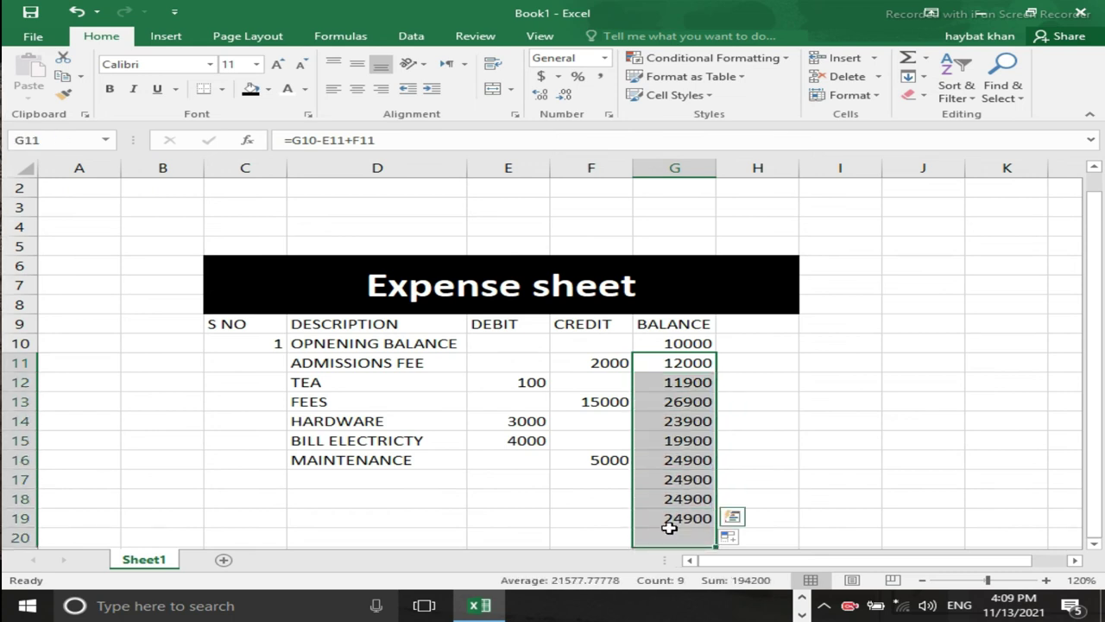
{"action": "key", "text": "Delete"}
{"action": "key", "text": "shift+BackSpace"}
{"action": "type", "text": "="}
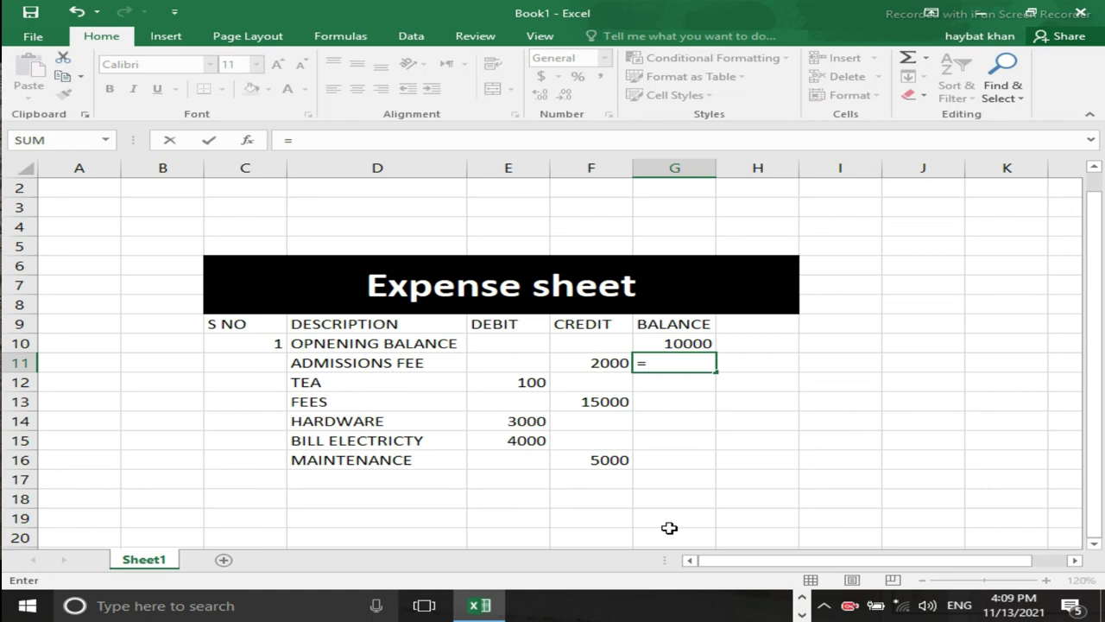
- Re-enter =G10-E11+F11 in G11 so it shows 12000
{"action": "key", "text": "Up"}
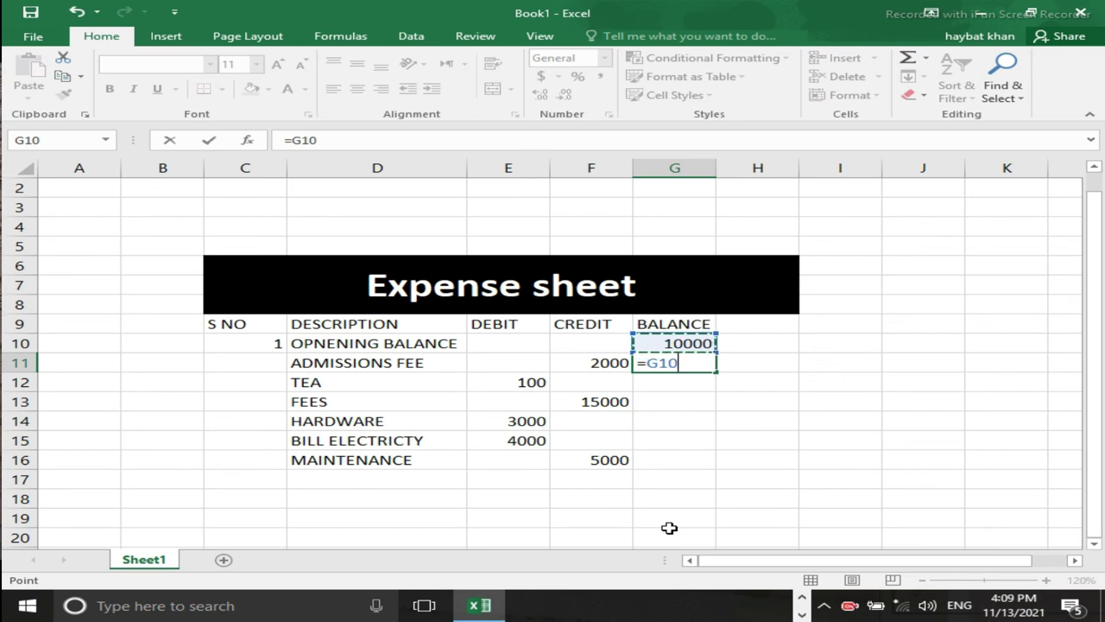
{"action": "type", "text": "-"}
{"action": "key", "text": "Left"}
{"action": "key", "text": "Left"}
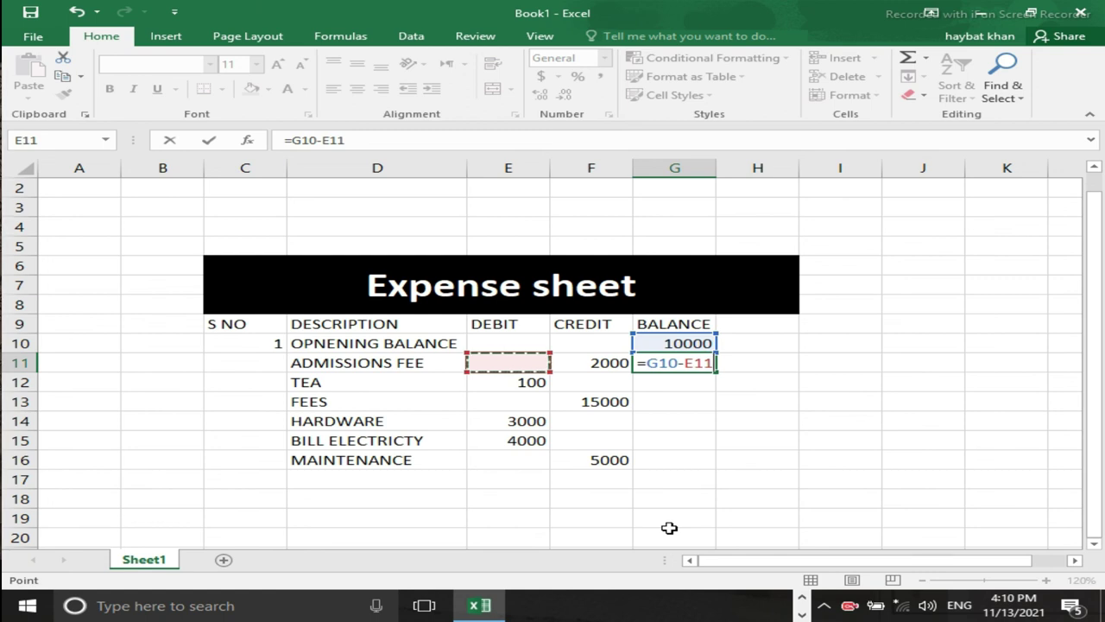
{"action": "type", "text": "+"}
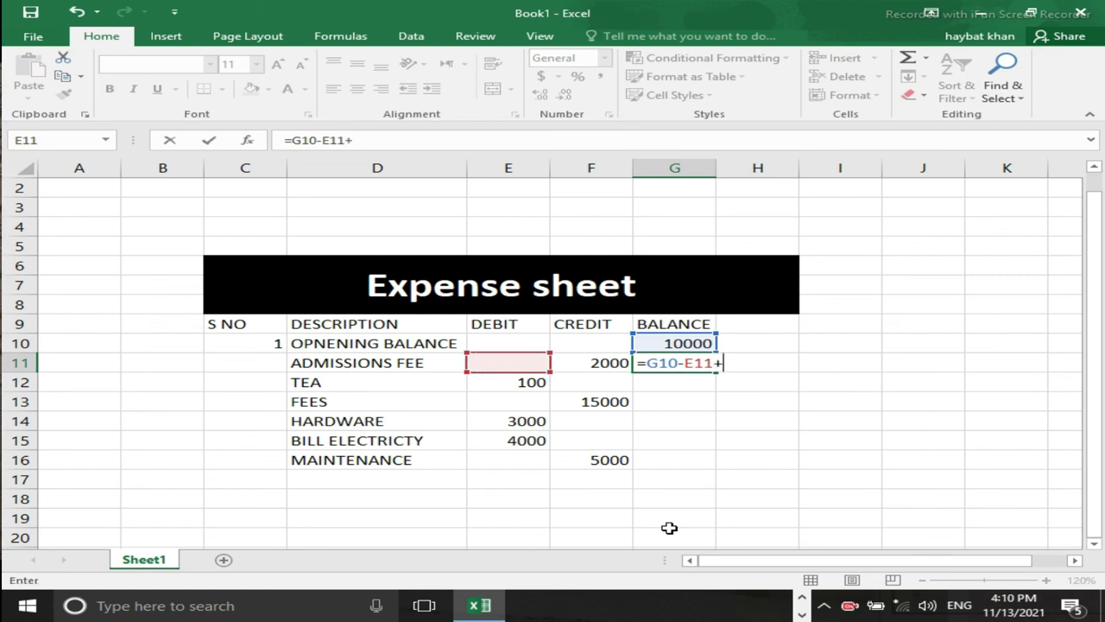
{"action": "key", "text": "Left"}
{"action": "key", "text": "Left"}
{"action": "key", "text": "Right"}
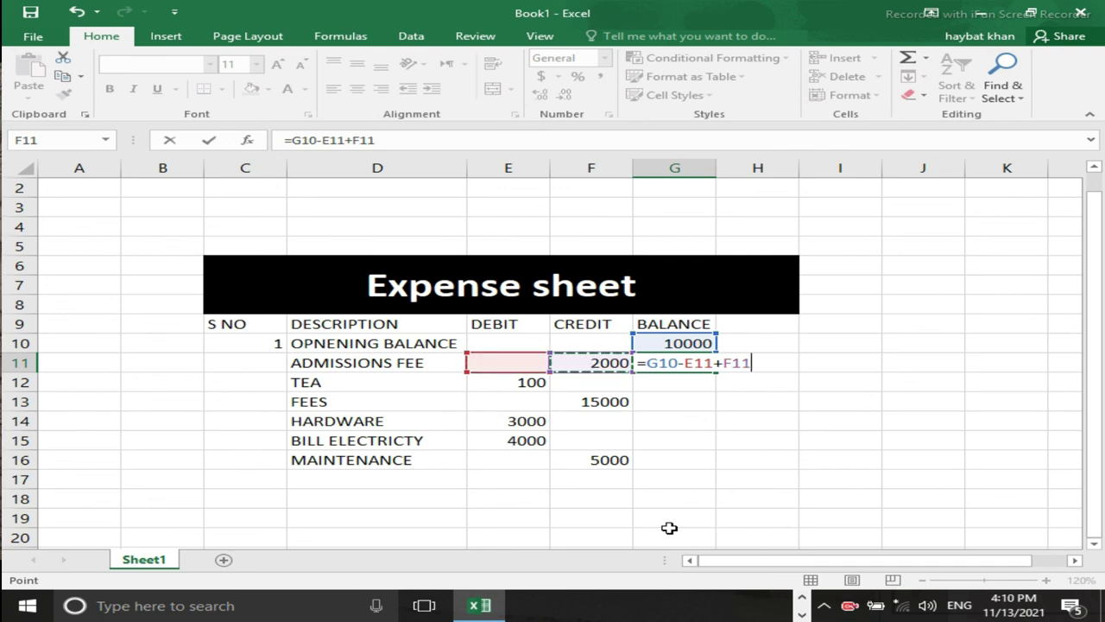
{"action": "key", "text": "Return"}
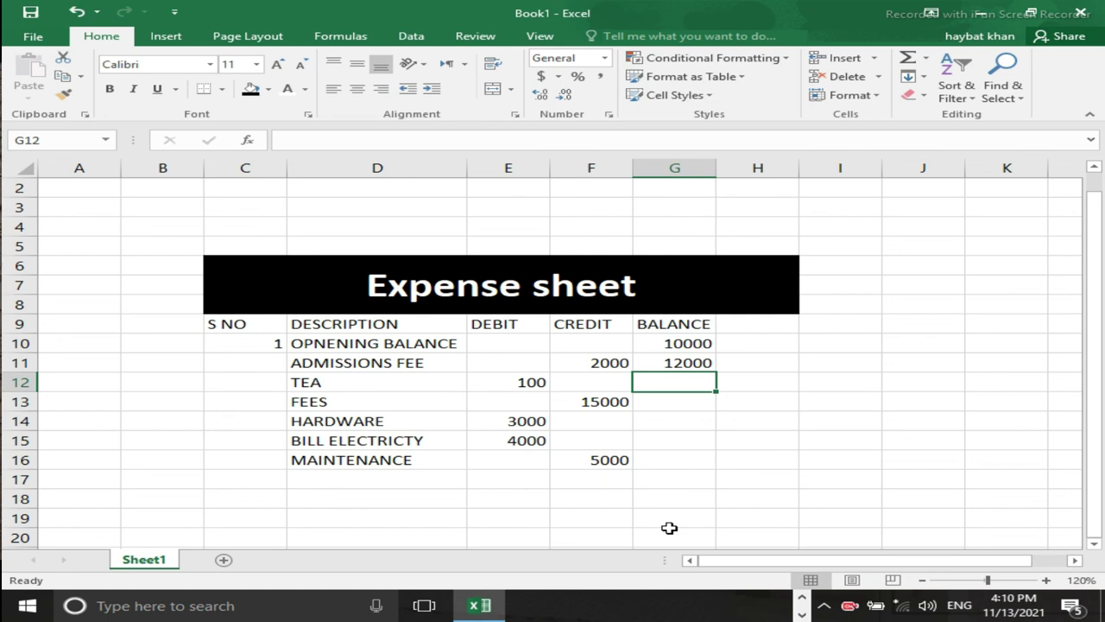
{"action": "key", "text": "Up"}
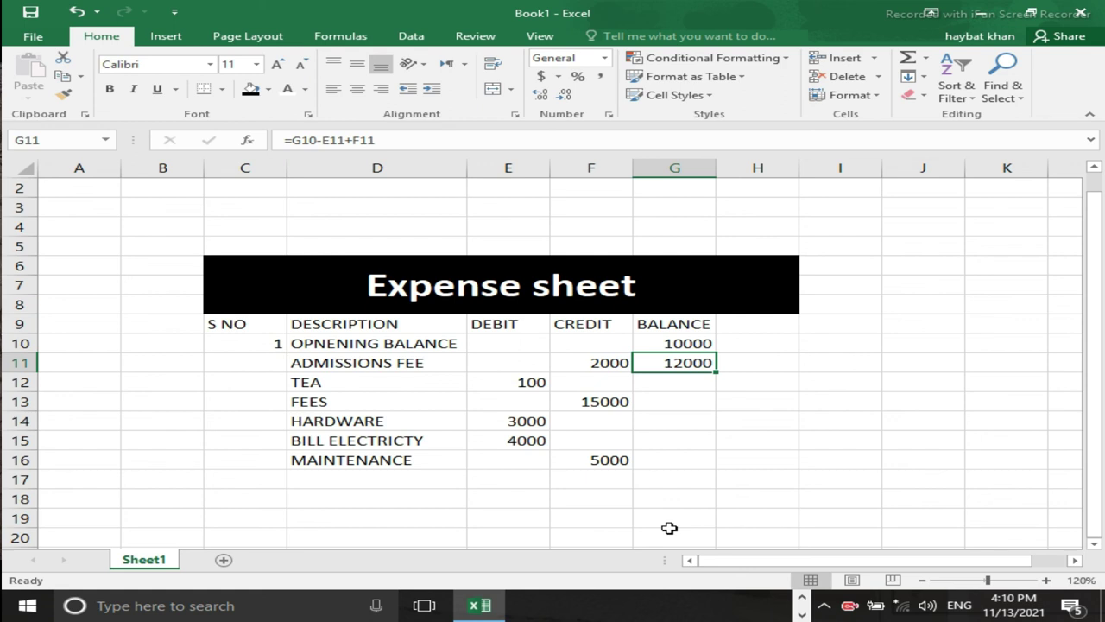
- Fill the balance formula into G11:G20 at once with Ctrl+Enter, ending at 24900
{"action": "key", "text": "shift+Down"}
{"action": "key", "text": "shift+Down"}
{"action": "key", "text": "shift+Down"}
{"action": "key", "text": "shift+Down"}
{"action": "key", "text": "shift+Down"}
{"action": "key", "text": "shift+Down"}
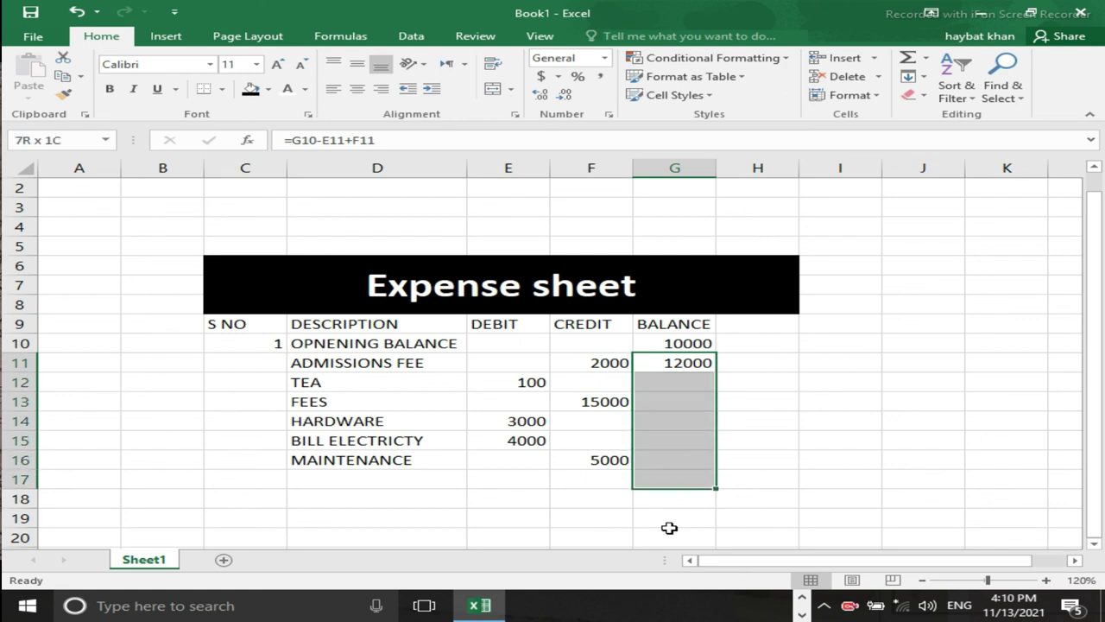
{"action": "key", "text": "shift+Down"}
{"action": "key", "text": "shift+Down"}
{"action": "key", "text": "shift+Down"}
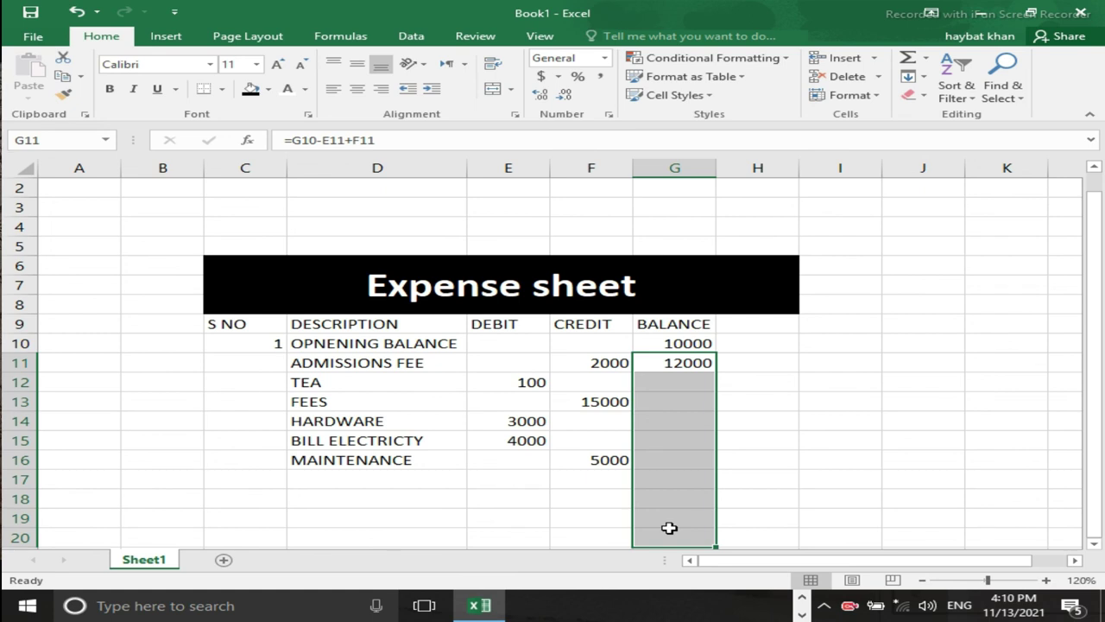
{"action": "key", "text": "F2"}
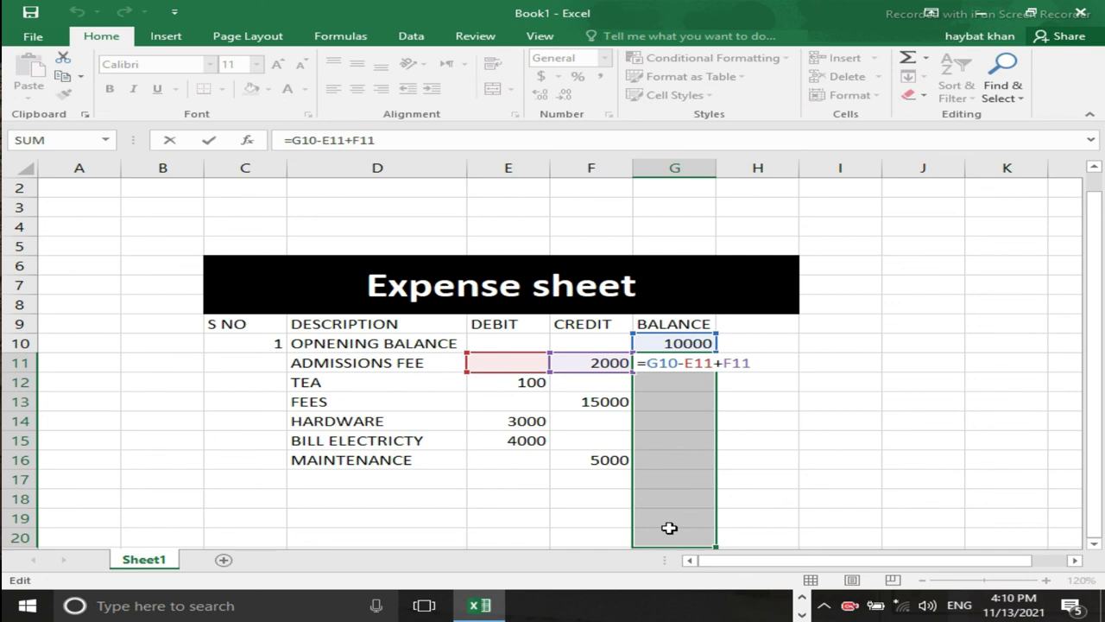
{"action": "key", "text": "ctrl+Return"}
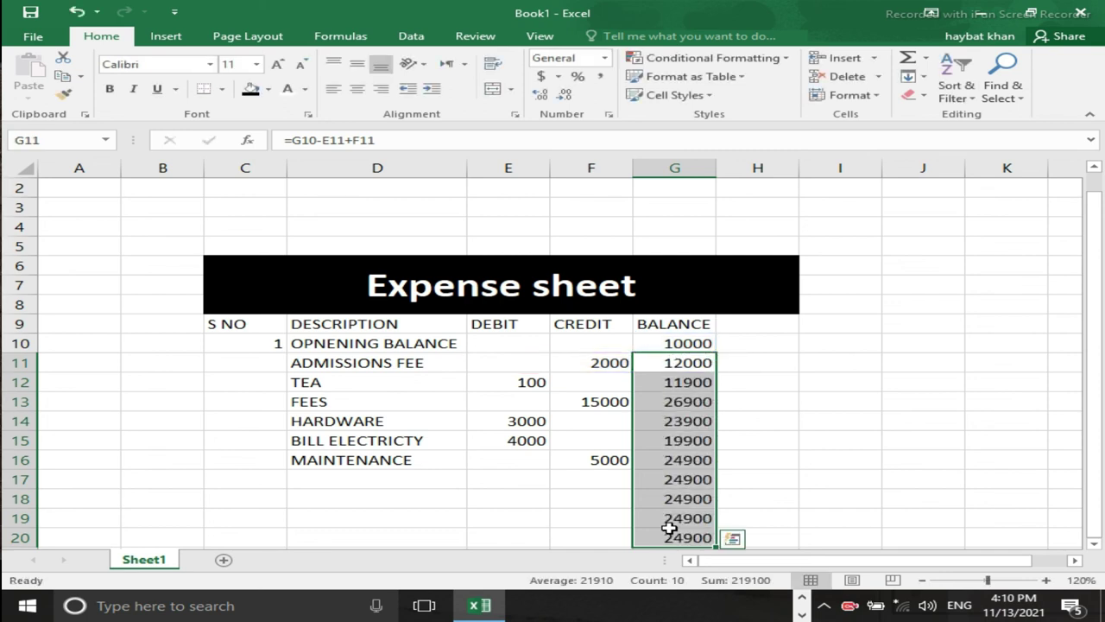